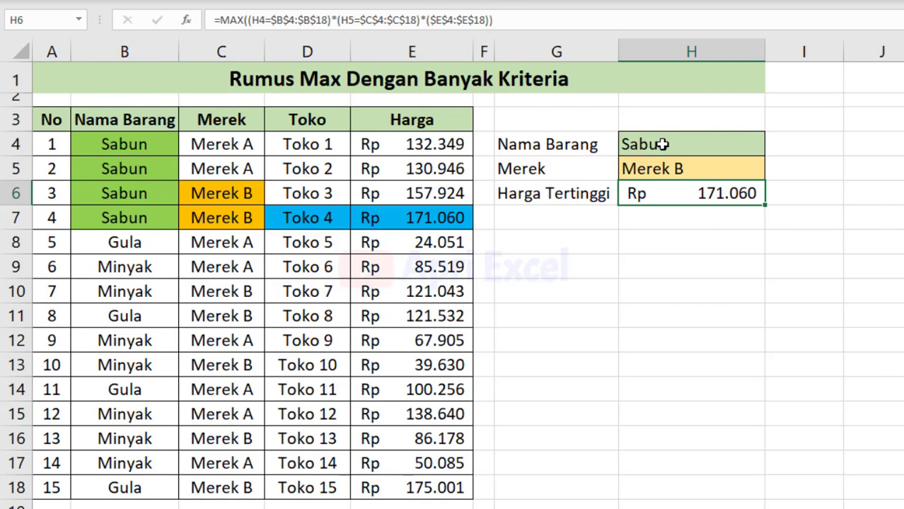
Step: Check the H4 and H5 criteria and switch the Merek criterion to Merek A
click(671, 147)
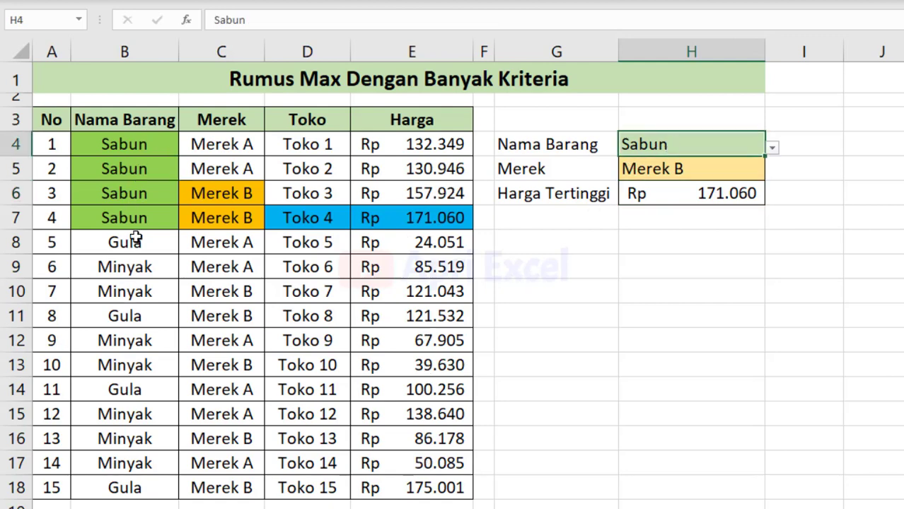
click(654, 168)
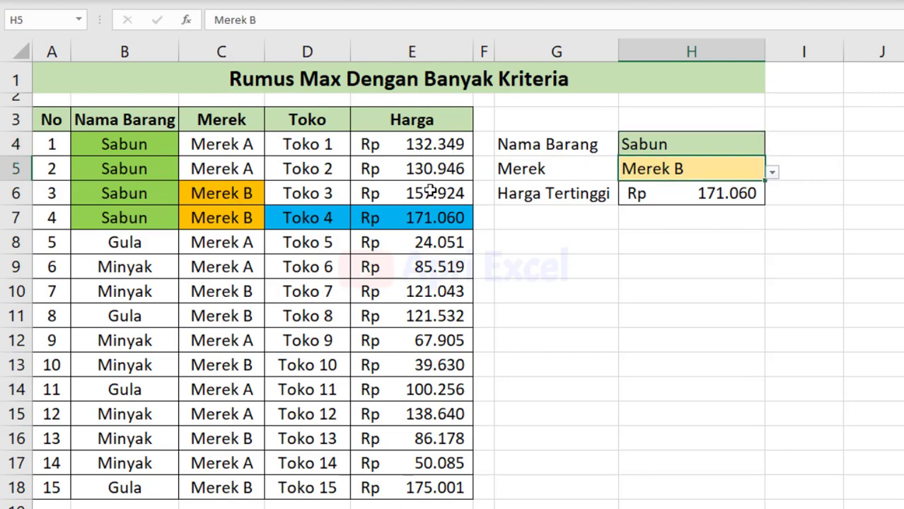
click(772, 172)
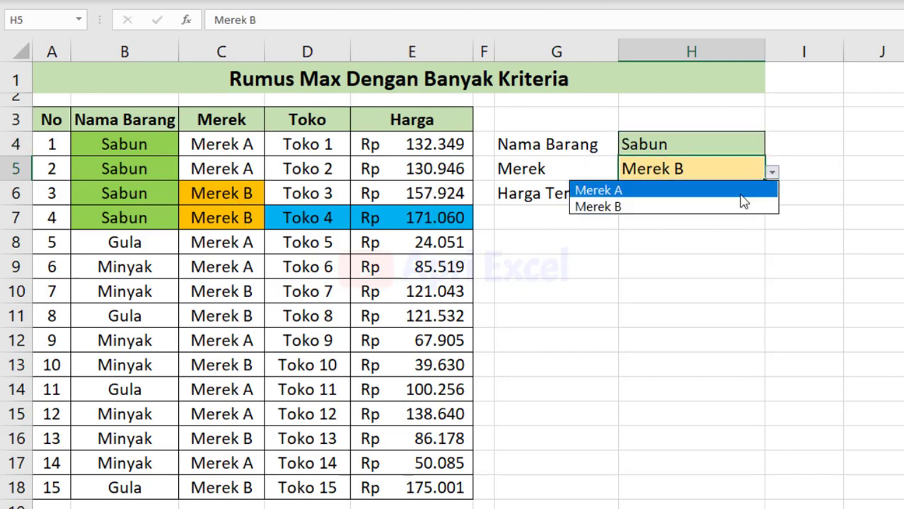
click(707, 188)
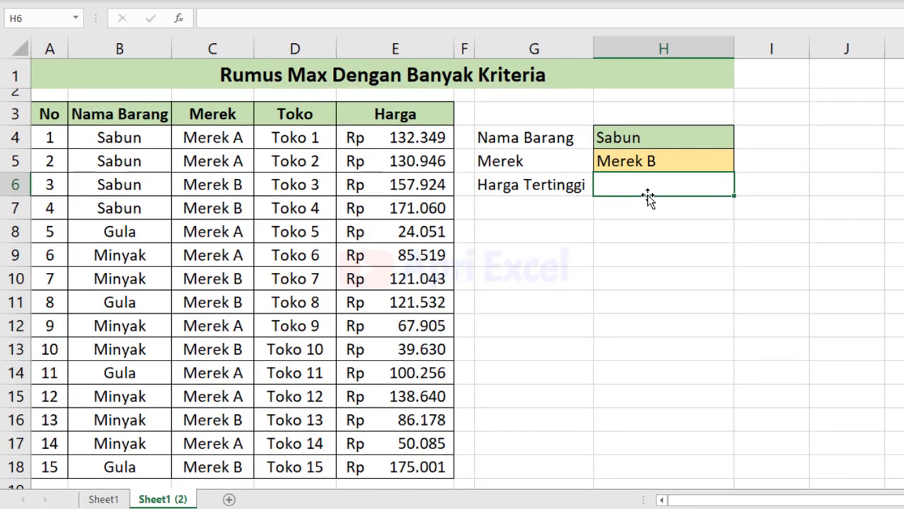
Step: Begin H6's formula comparing H4 with the absolute Nama Barang range $B$4:$B$18
text(=)
click(630, 136)
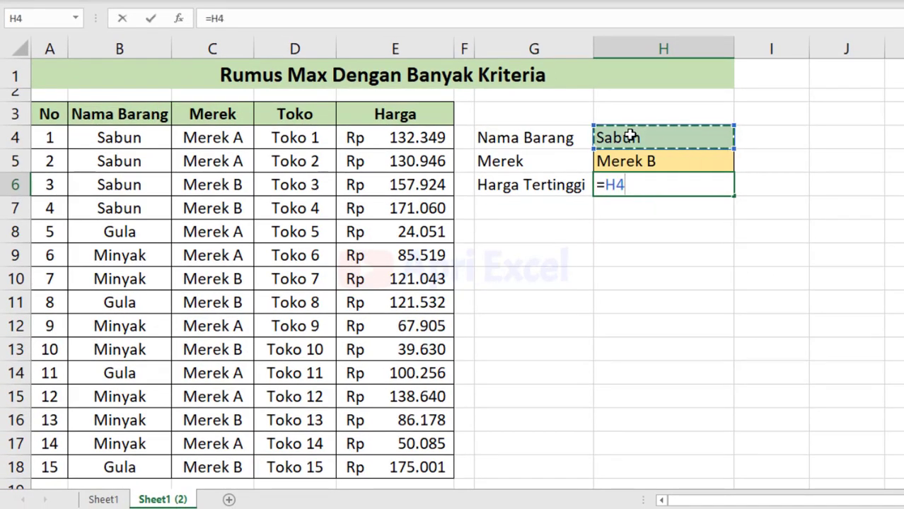
text(=)
drag(131, 137, 103, 467)
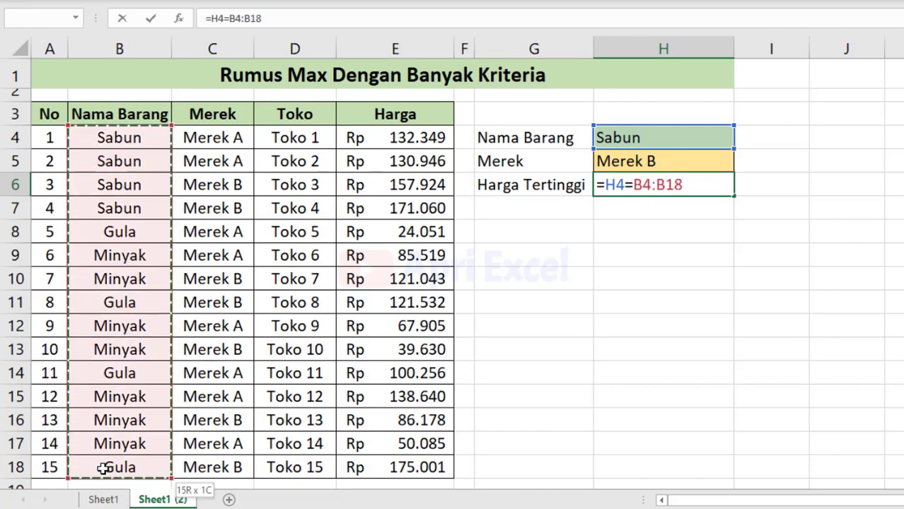
key(F4)
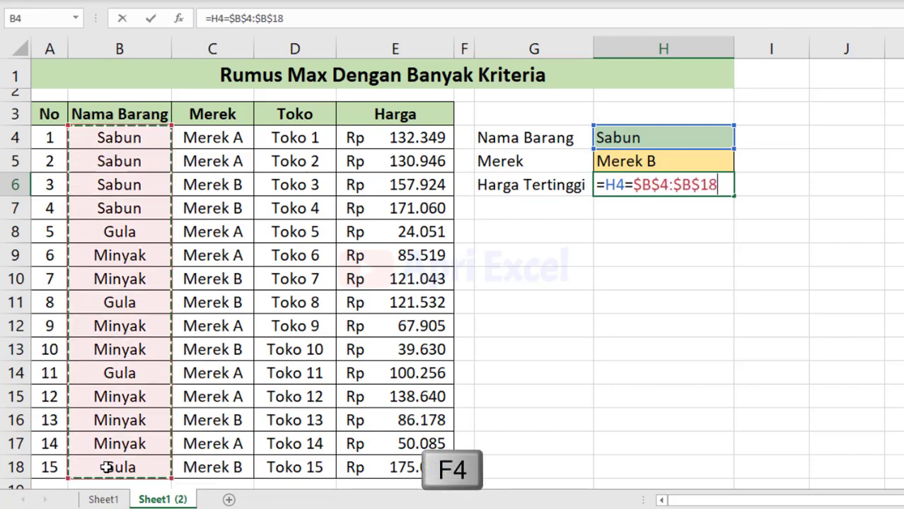
Step: Bracket the comparison and multiply it by the absolute Harga range $E$4:$E$18
click(603, 184)
text(()
click(731, 183)
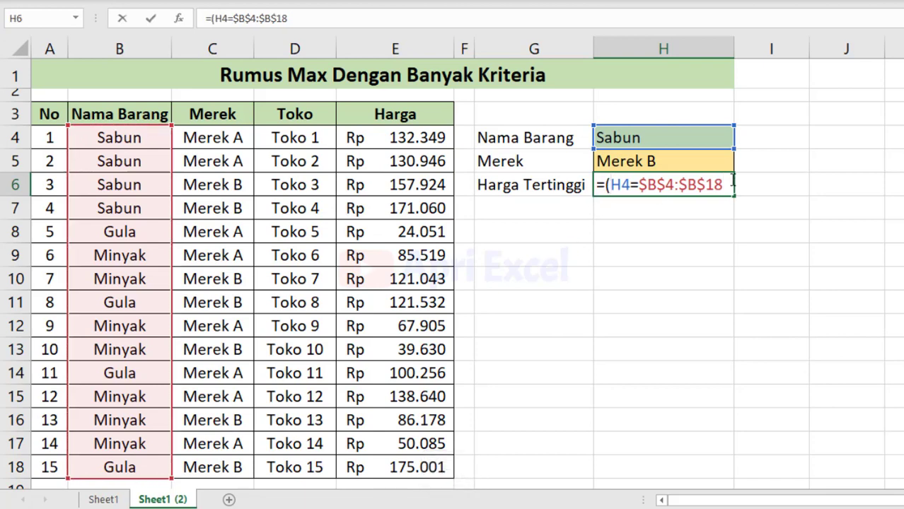
text()*()
drag(410, 140, 410, 467)
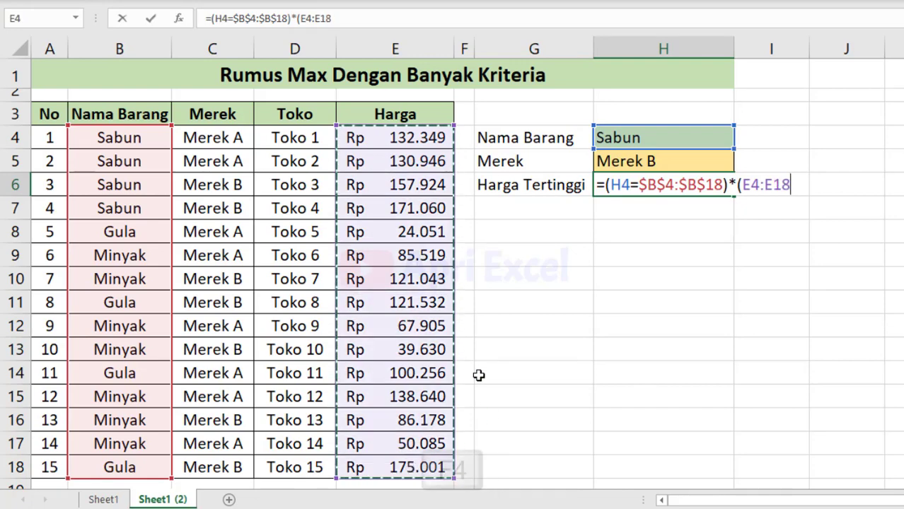
key(F4)
text())
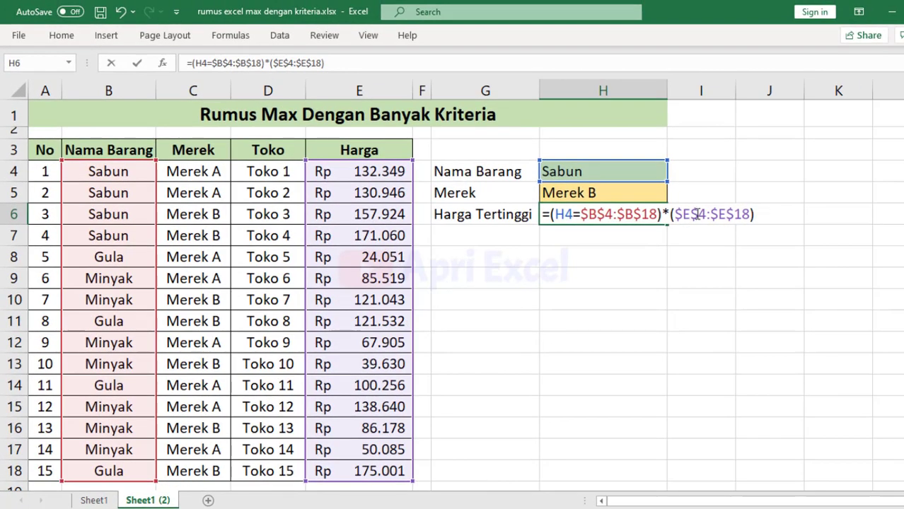
drag(755, 213, 527, 213)
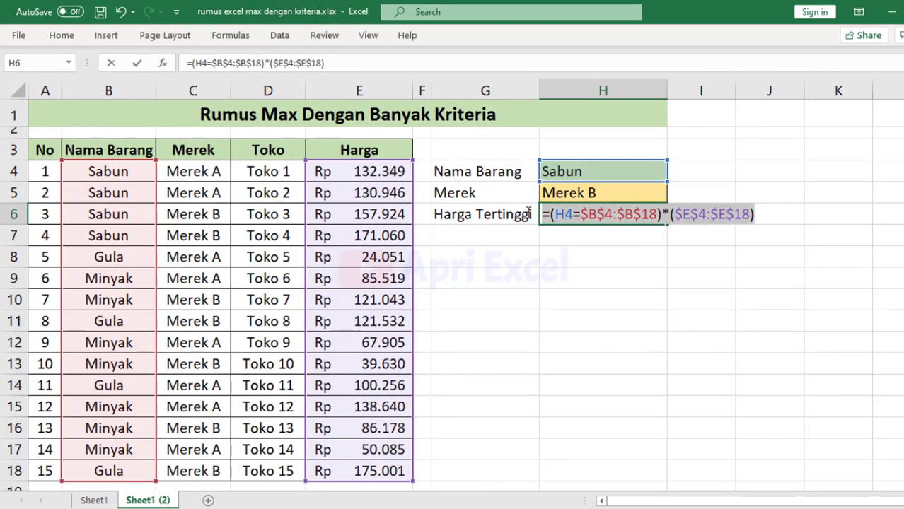
key(F9)
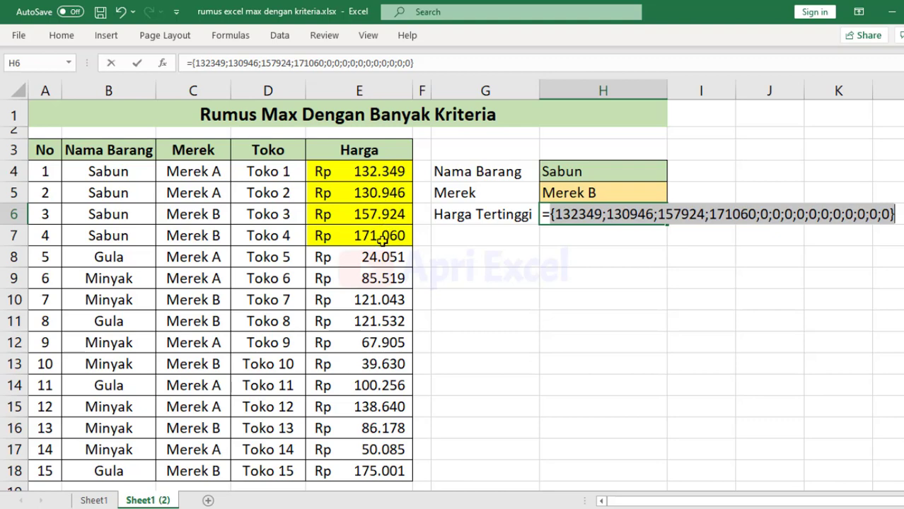
key(ctrl+z)
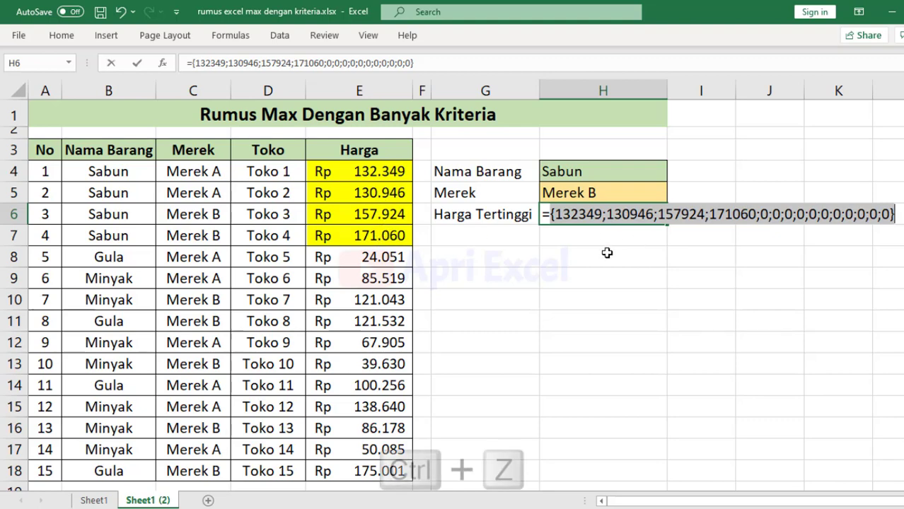
key(ctrl+z)
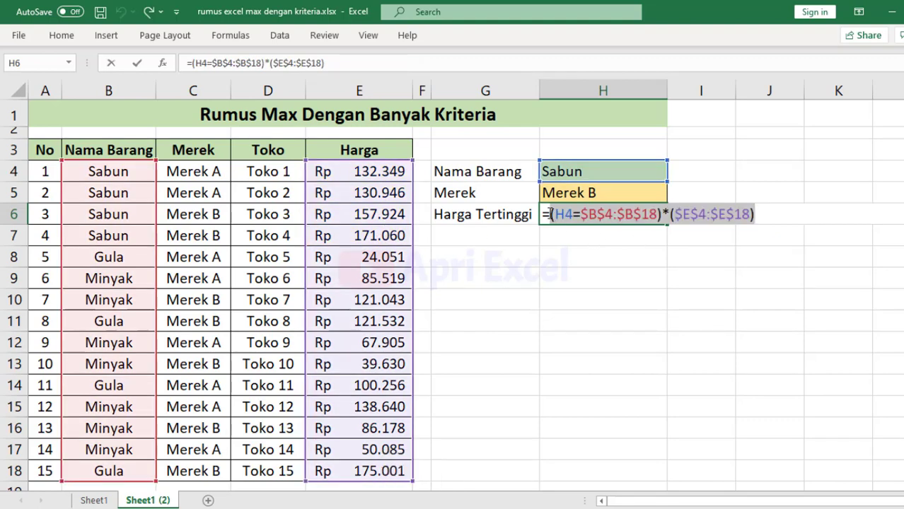
Step: Array-enter H6 wrapped in MAX for Rp 171.060, then select the Sabun names B4:B7 and price E7
text(MA)
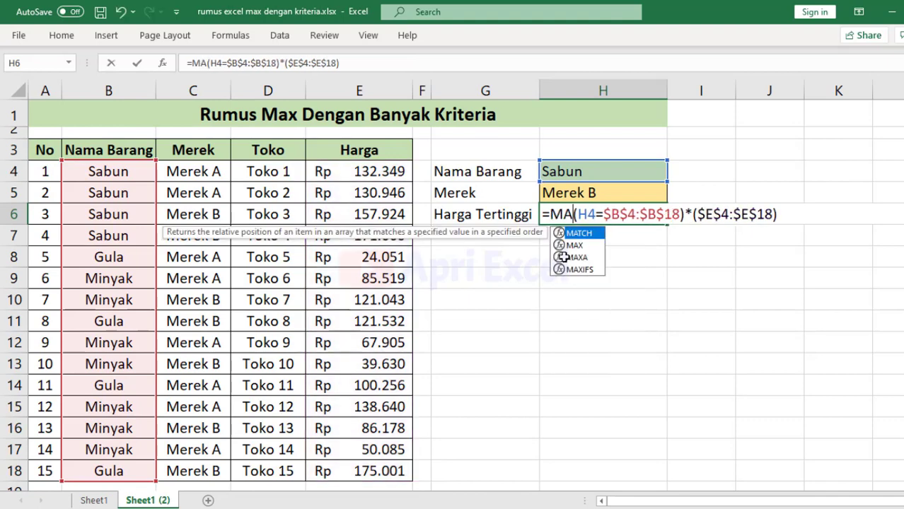
text(X()
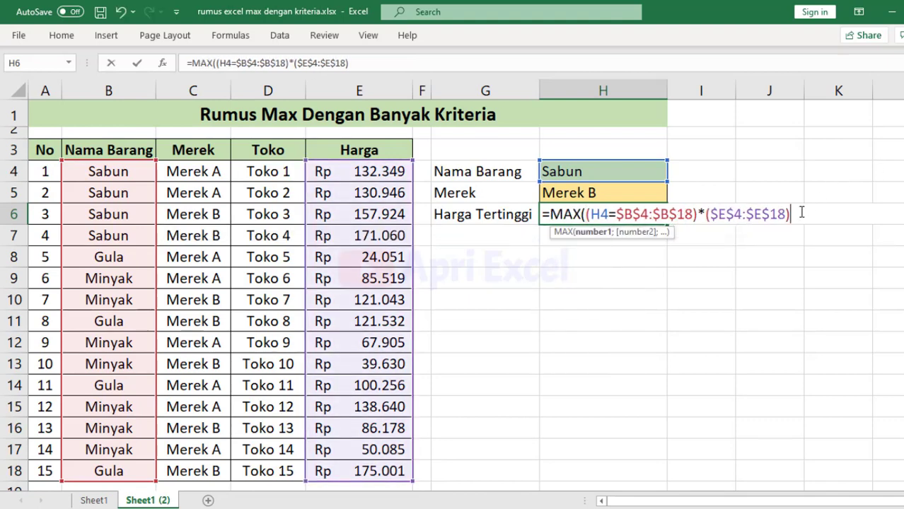
text())
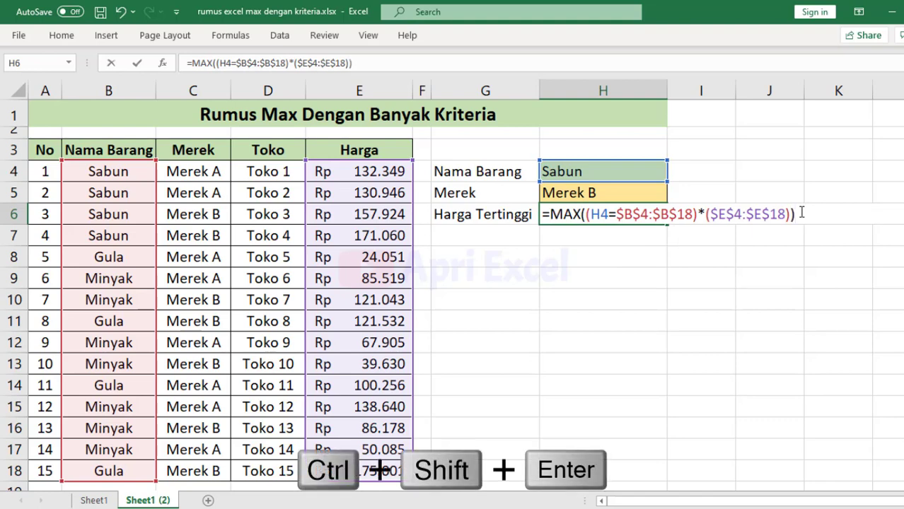
key(ctrl+shift+Return)
click(645, 213)
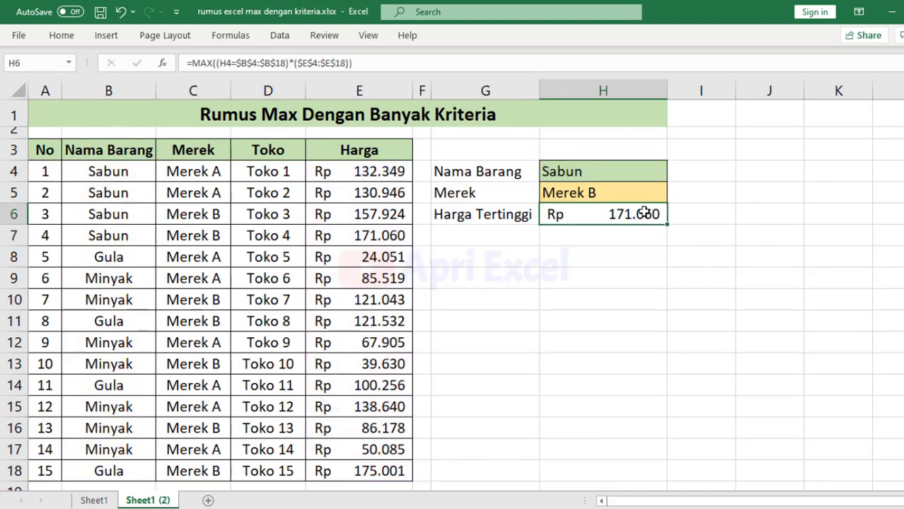
drag(116, 171, 115, 236)
click(381, 236)
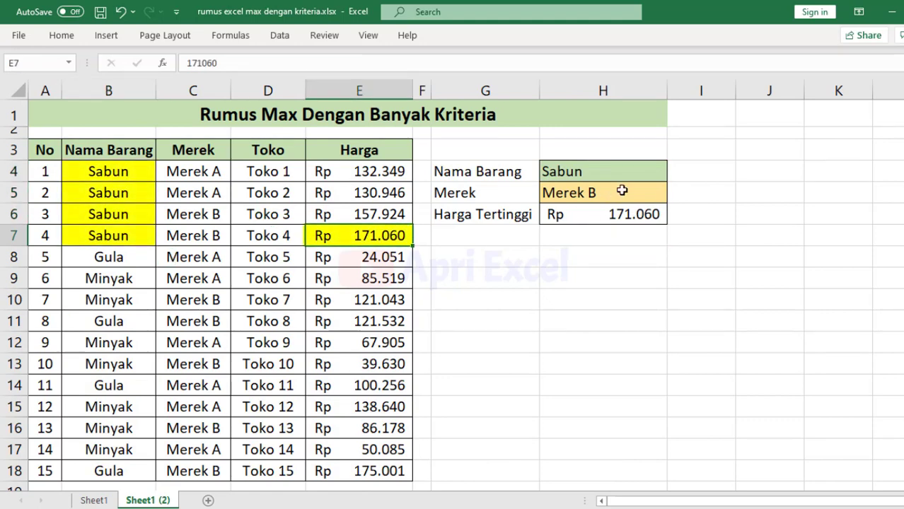
Step: Change the Nama Barang criterion in H4 to Minyak and check the H6 result
click(661, 171)
click(673, 173)
click(626, 218)
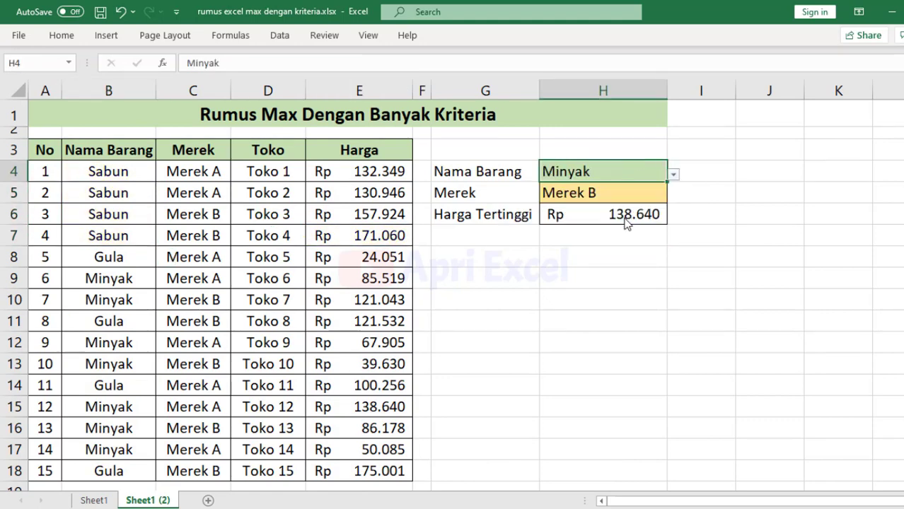
click(623, 219)
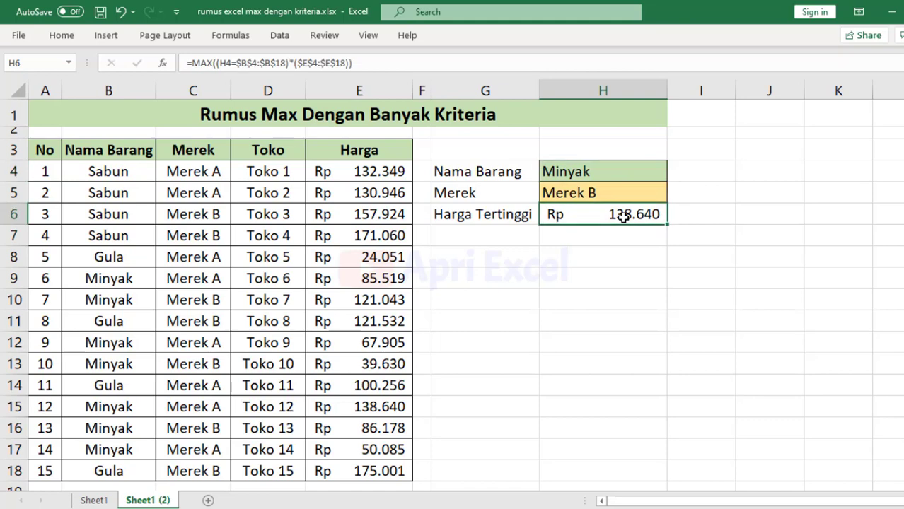
Step: Select the Minyak names in B9:B10, B12:B13 and B15:B17, then check H5 and H6
click(142, 285)
drag(141, 285, 133, 302)
ctrl+drag(130, 342, 136, 364)
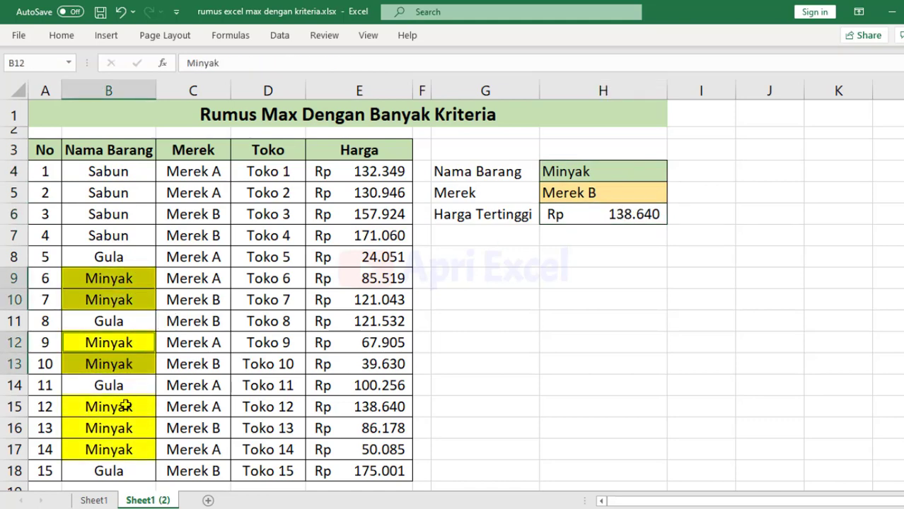
ctrl+drag(125, 407, 128, 451)
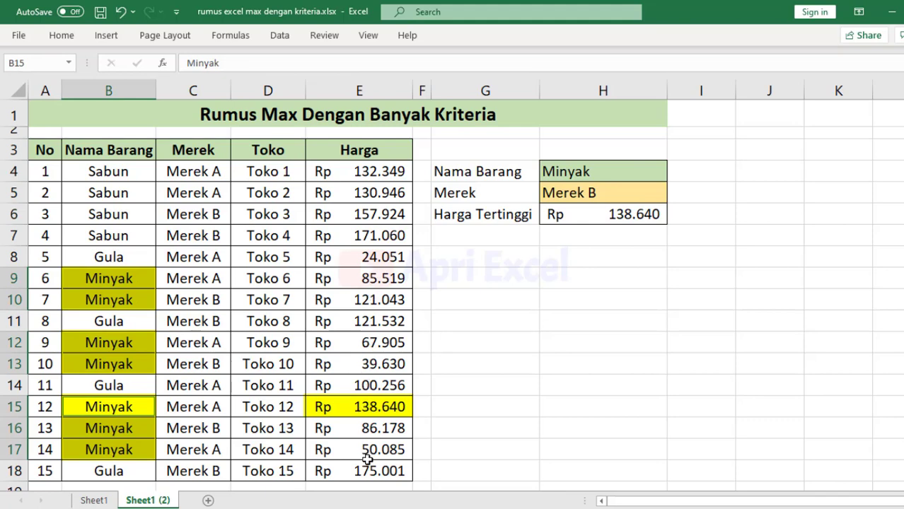
click(578, 193)
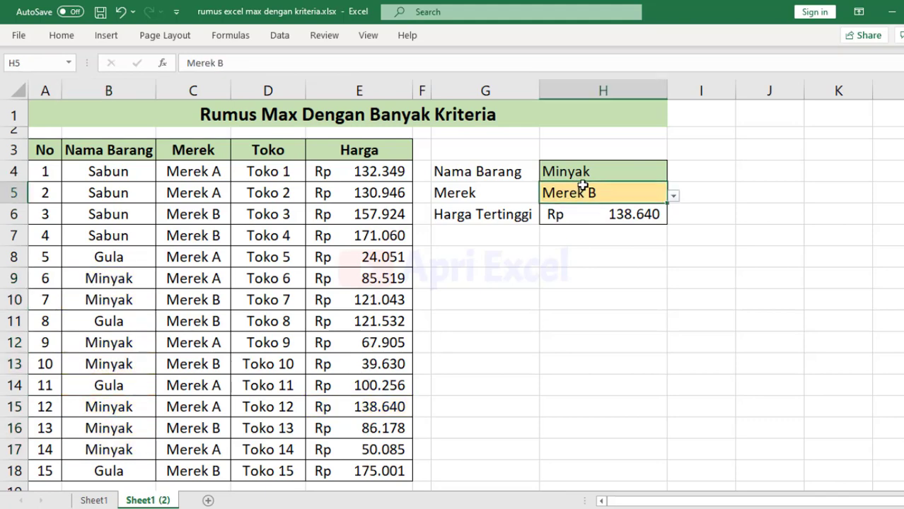
click(608, 215)
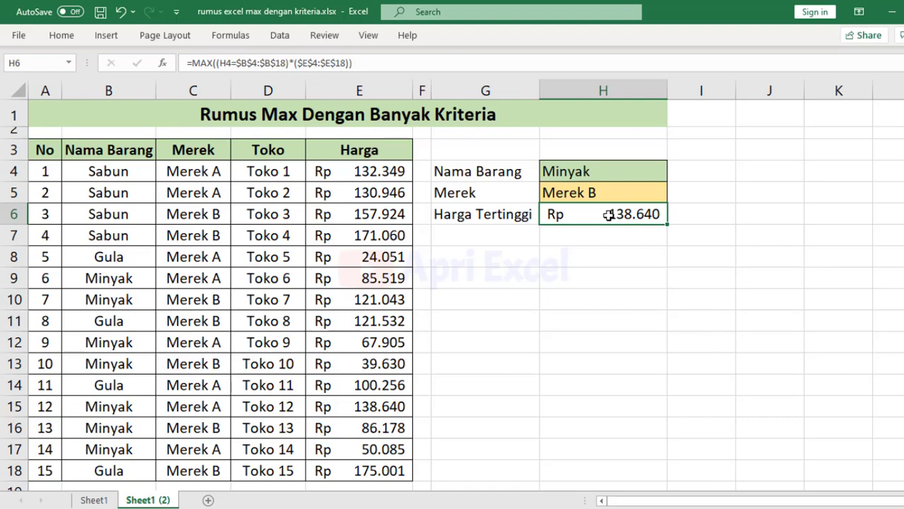
Step: Insert *(H5=$C$4:$C$18) into H6's MAX formula and array-enter it, giving Rp 121.043
double_click(608, 214)
click(707, 214)
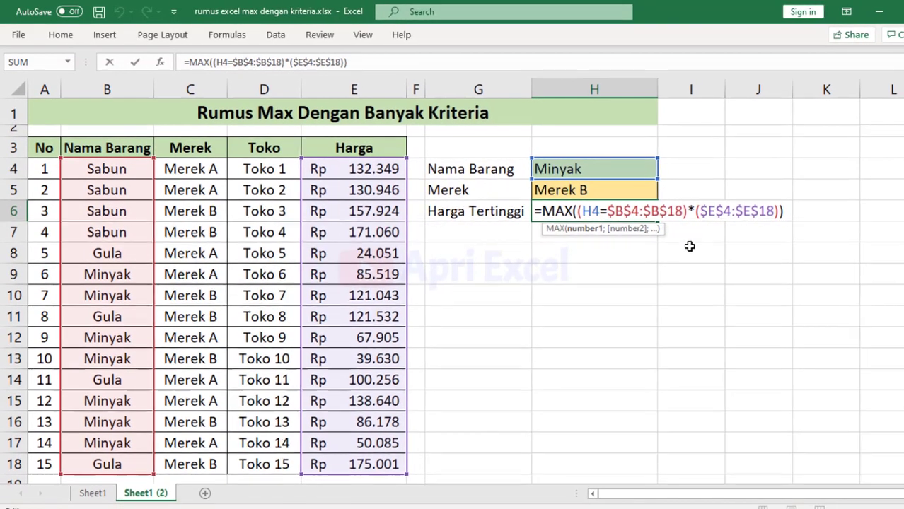
text(()
click(581, 189)
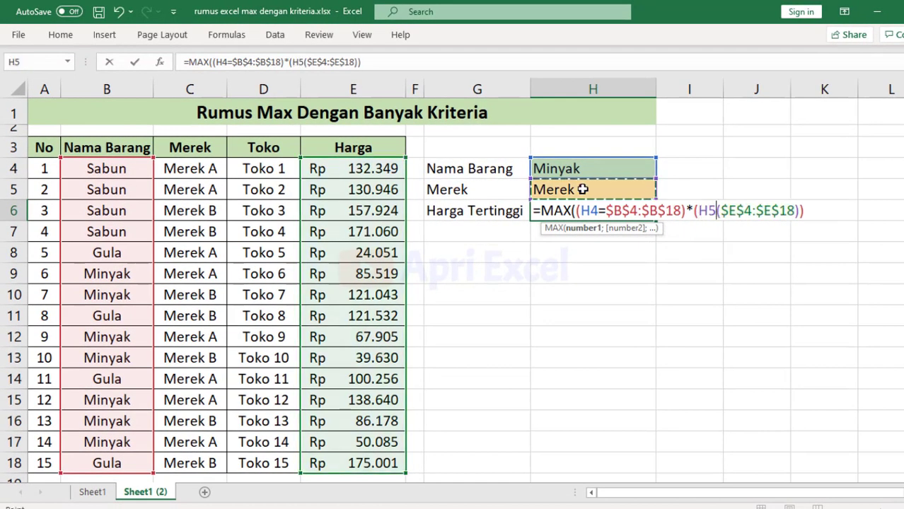
text(=)
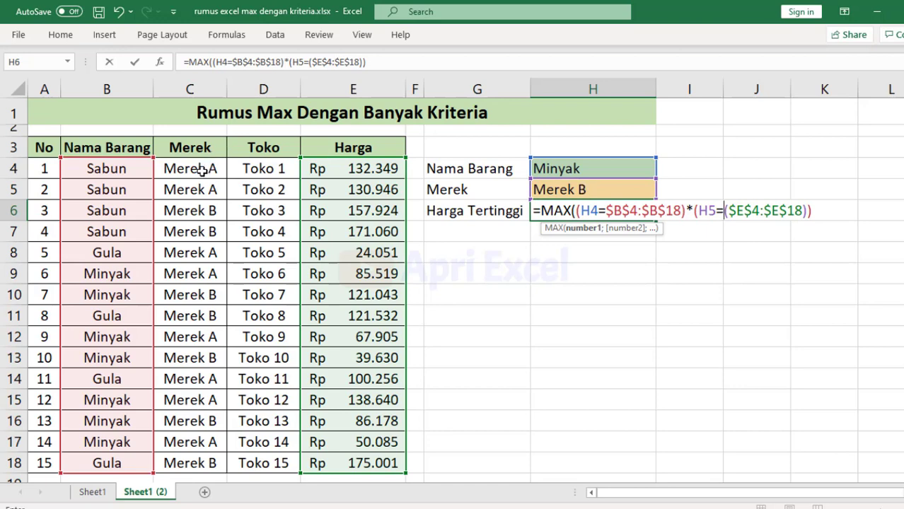
drag(201, 170, 180, 463)
key(F4)
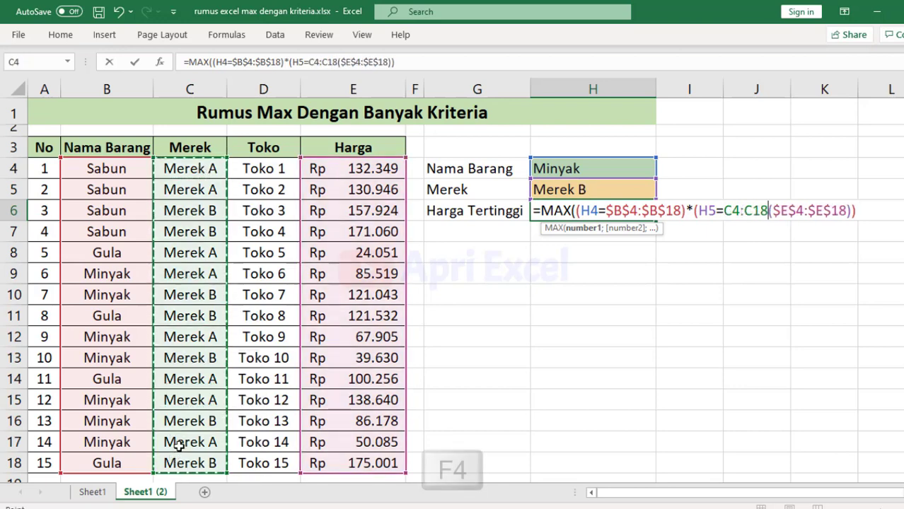
key(F4)
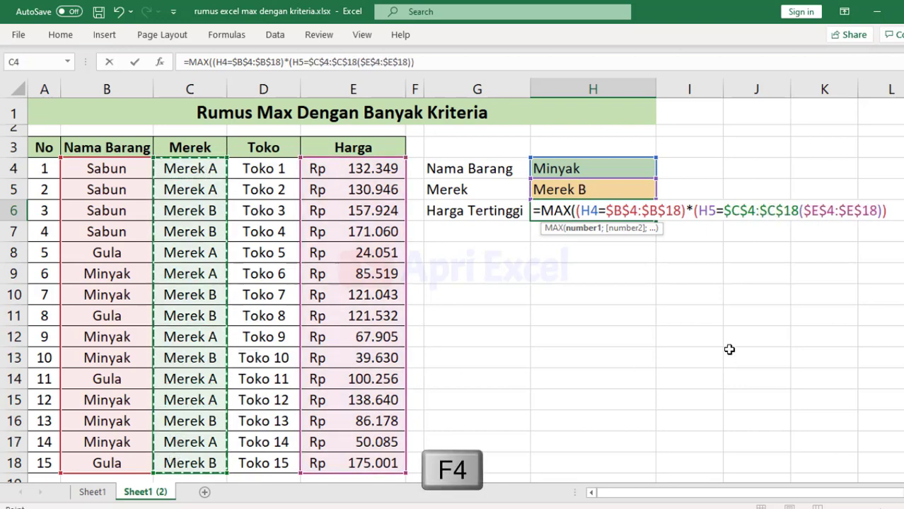
text()*)
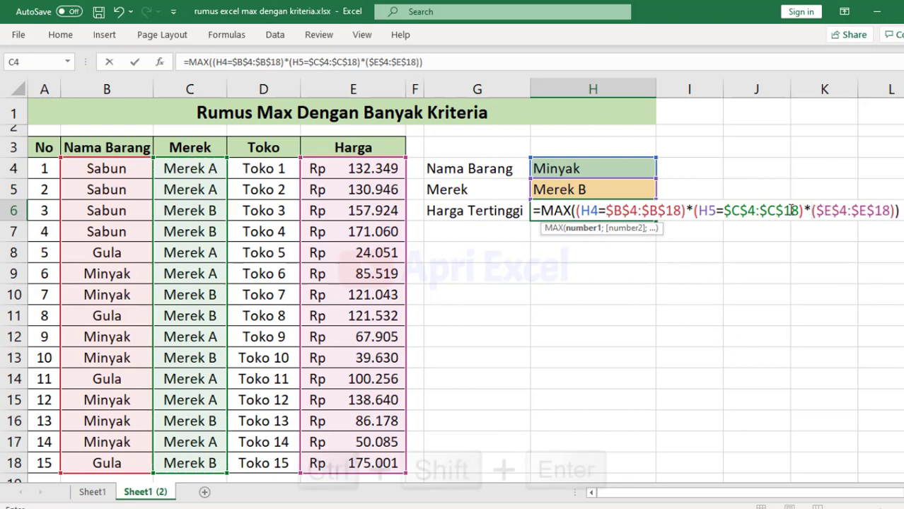
key(ctrl+shift+Return)
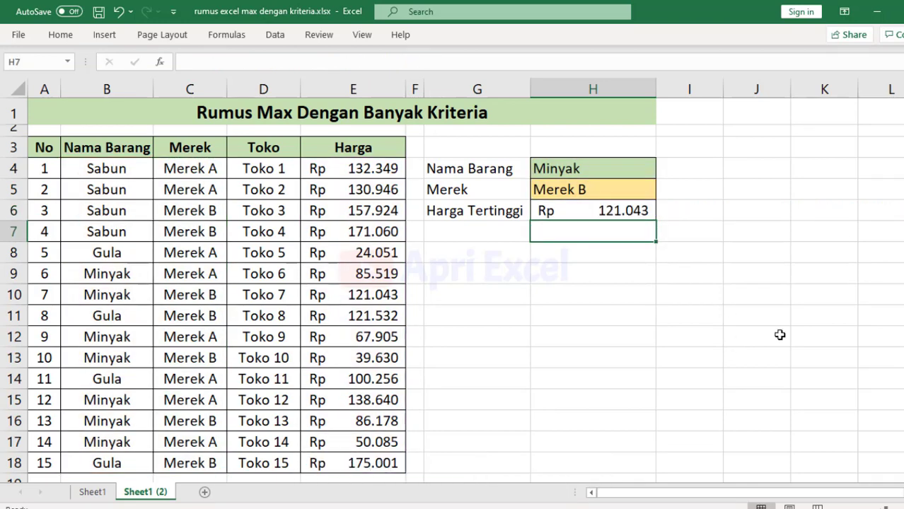
click(620, 162)
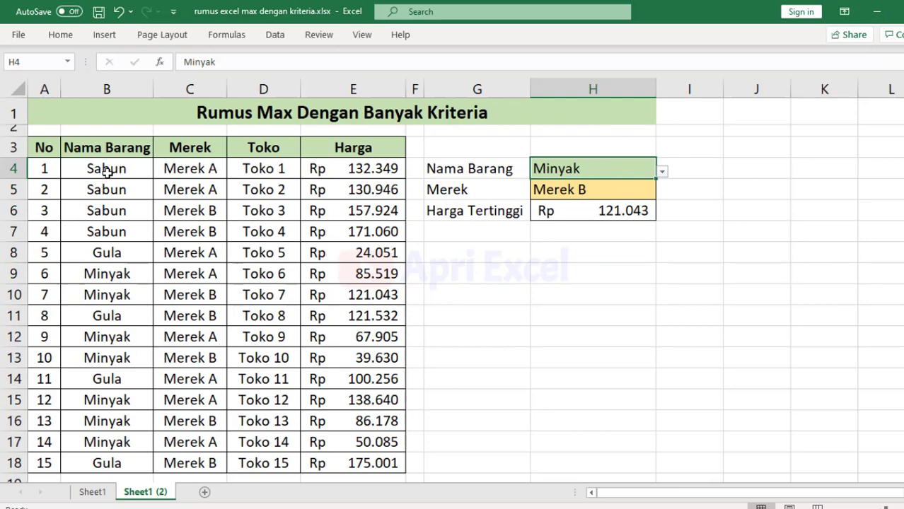
Step: Select B4:B18 and start a new formula-based conditional formatting rule
drag(104, 172, 110, 460)
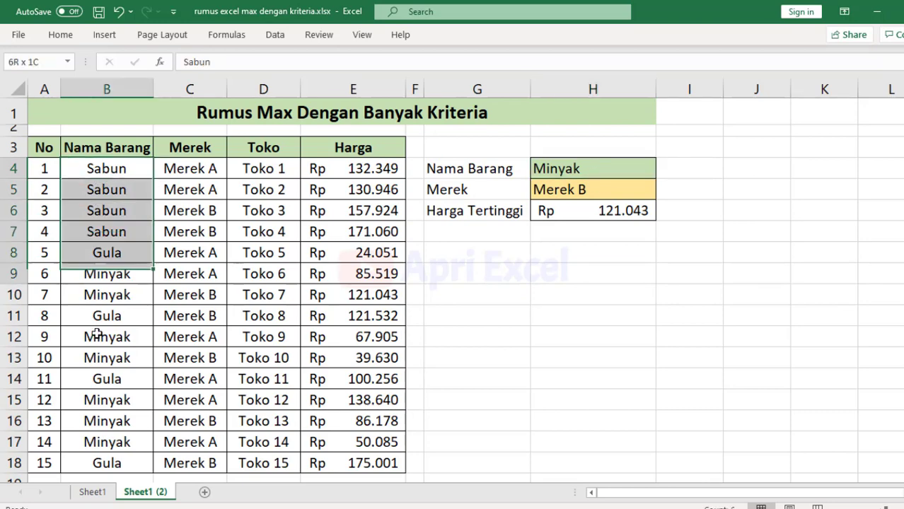
click(61, 34)
click(553, 78)
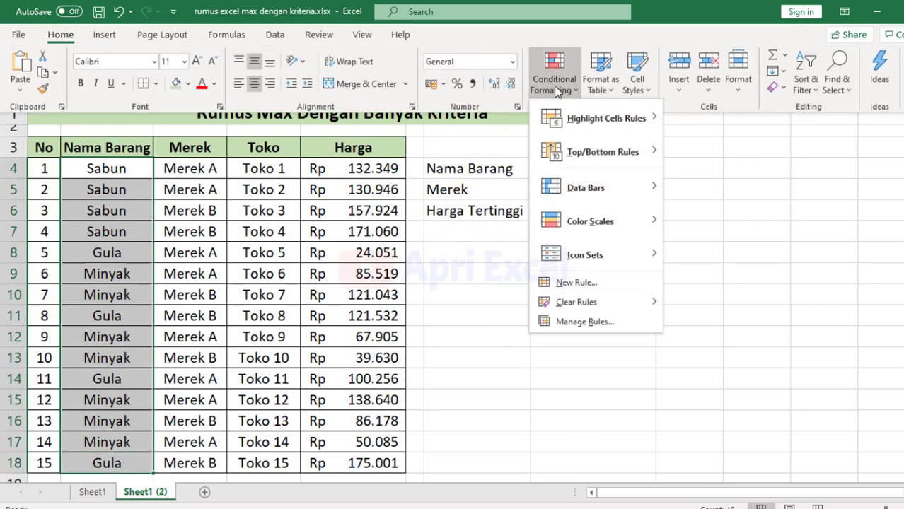
mouse_move(573, 114)
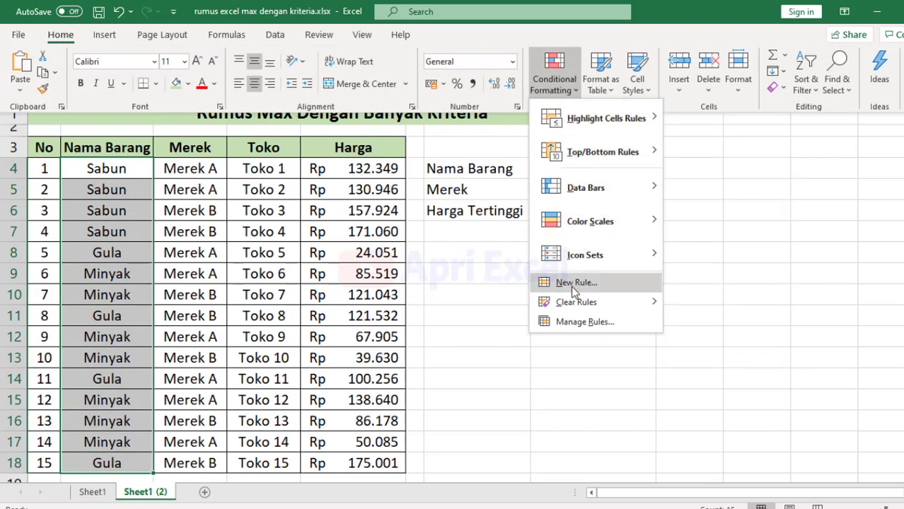
click(570, 285)
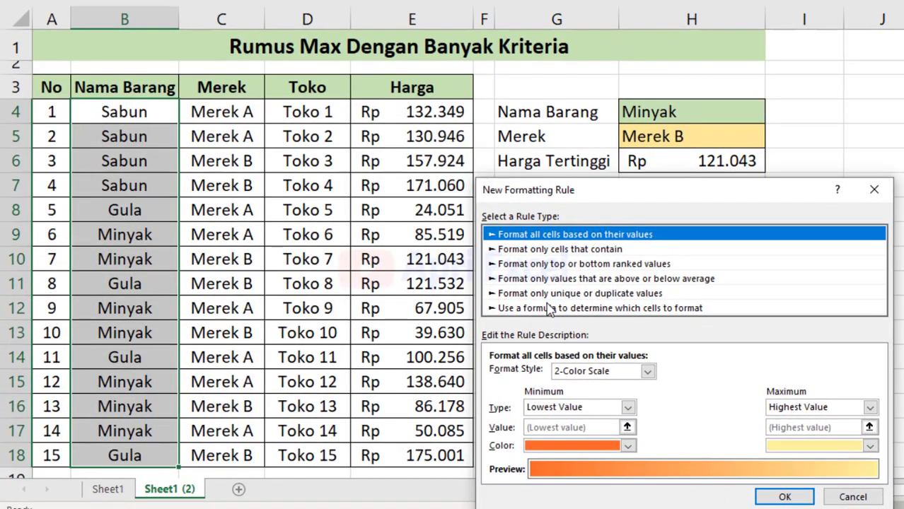
click(549, 309)
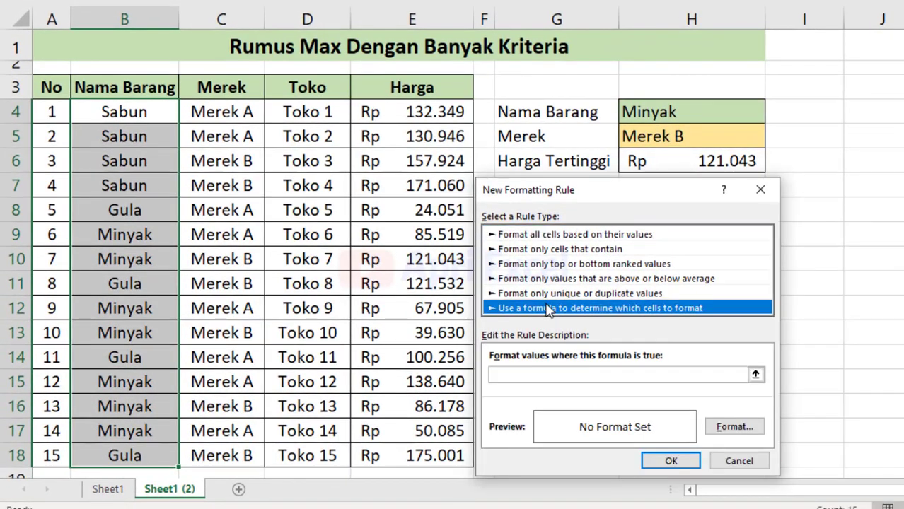
Step: Enter the rule condition =$H$4=$B$4 and place the cursor at the B4 row lock
click(538, 375)
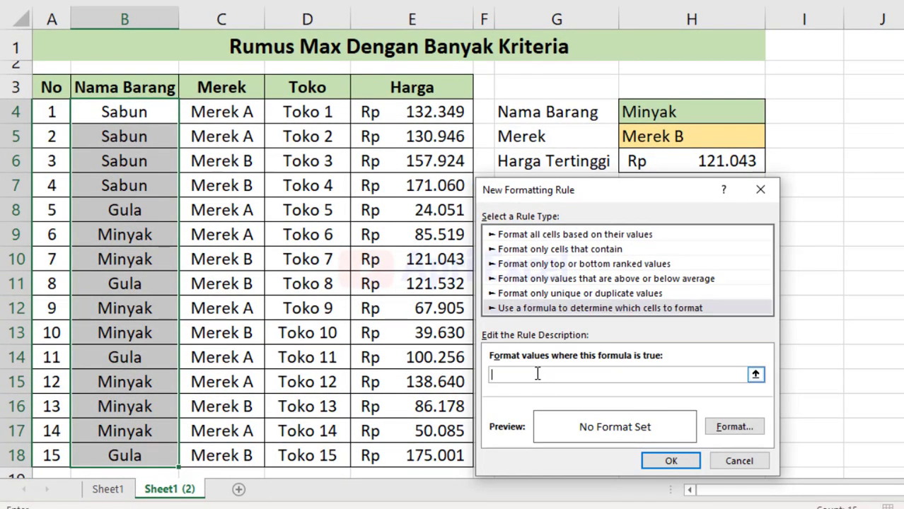
text(=)
click(640, 115)
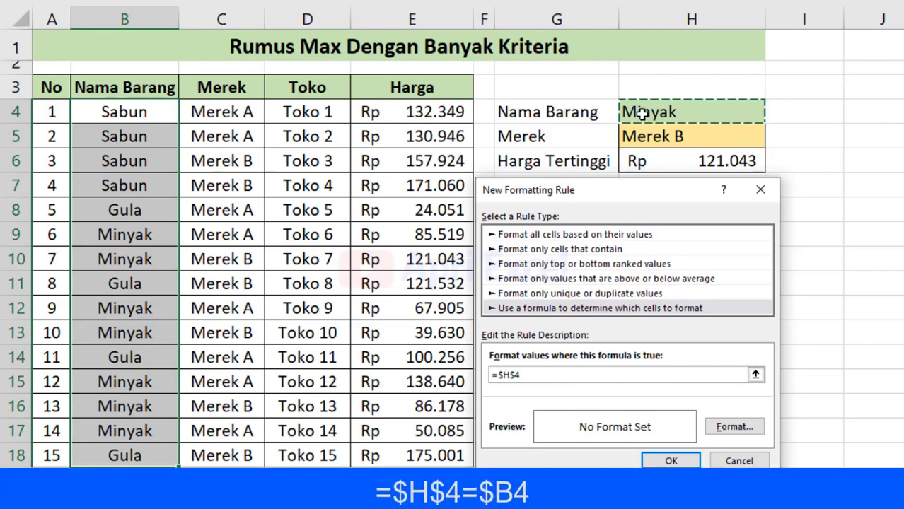
text(=)
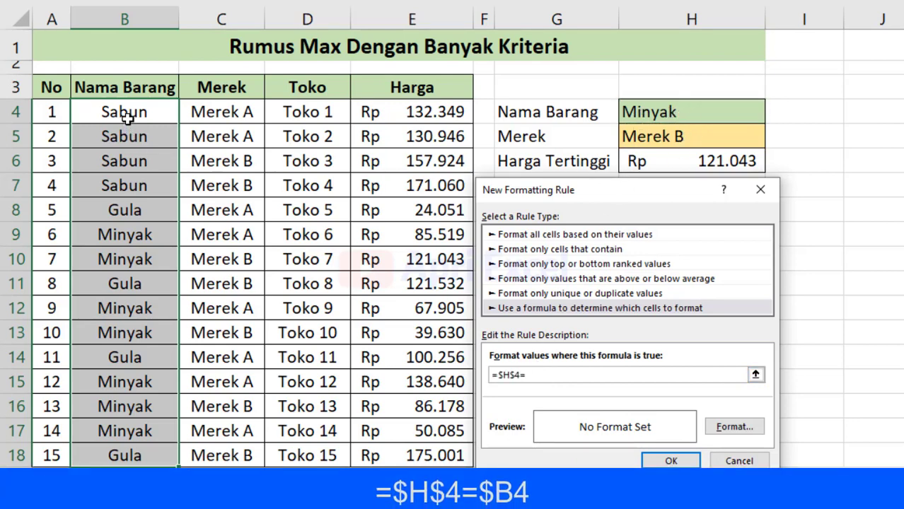
click(126, 111)
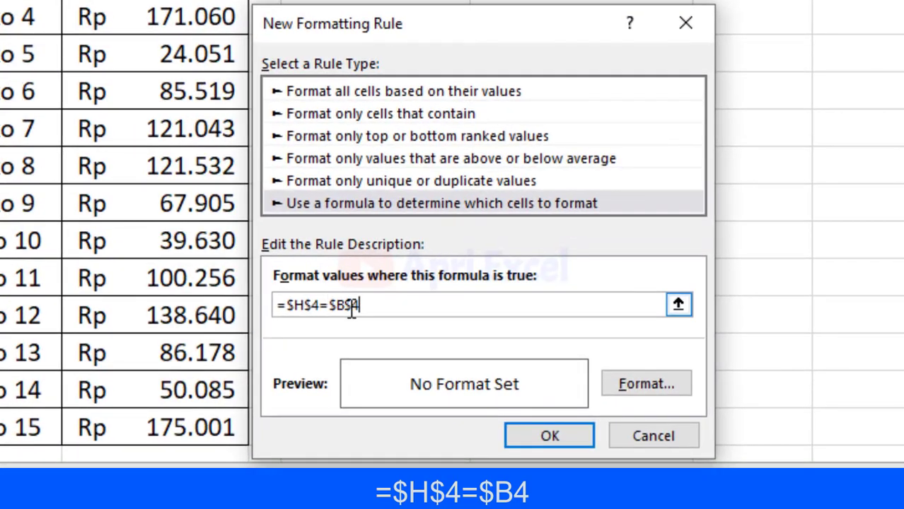
click(353, 305)
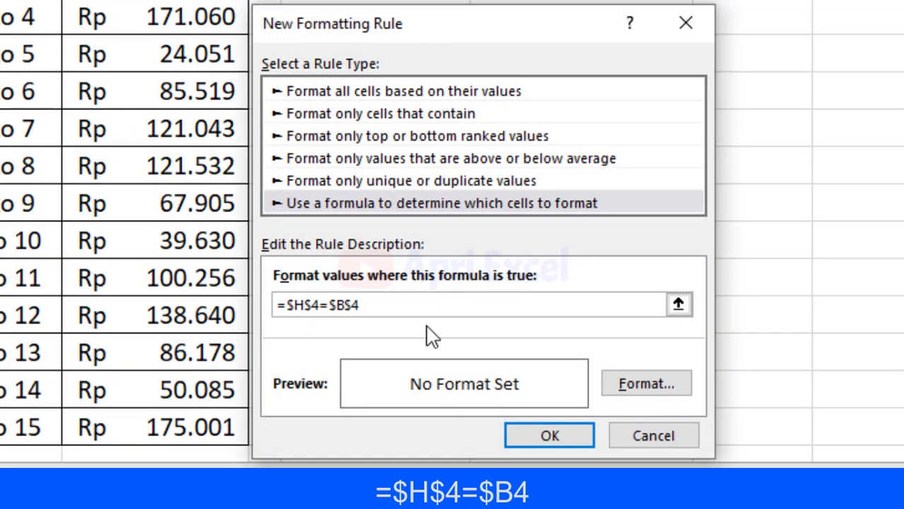
Step: Finish the rule as =$H$4=$B4 with a yellow fill and apply it to the Nama Barang cells
key(BackSpace)
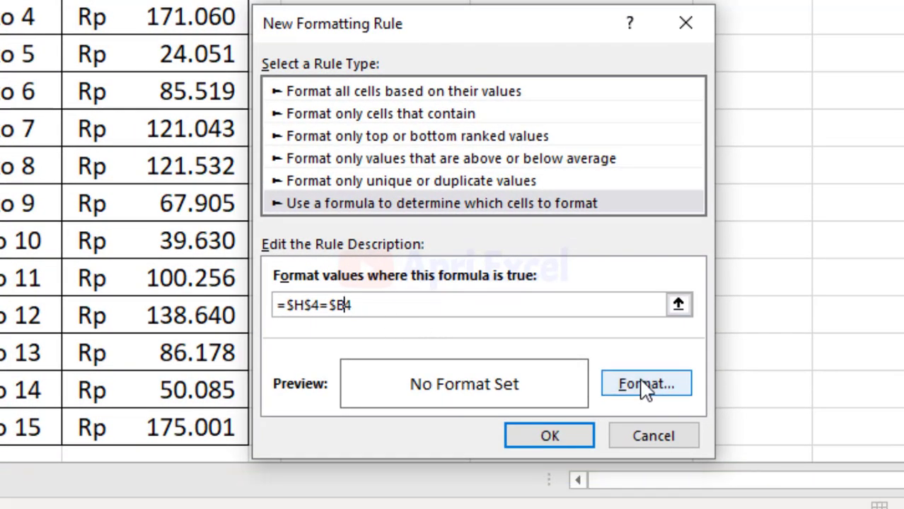
click(644, 383)
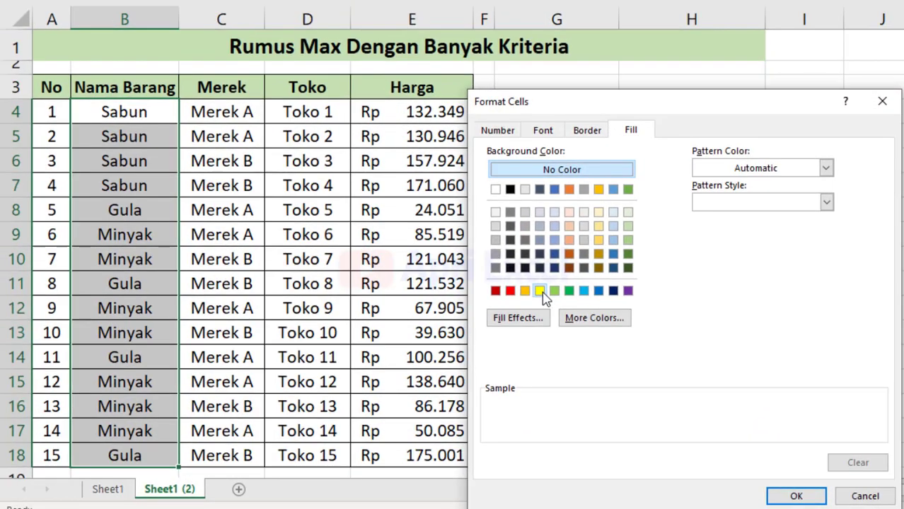
click(540, 290)
click(796, 497)
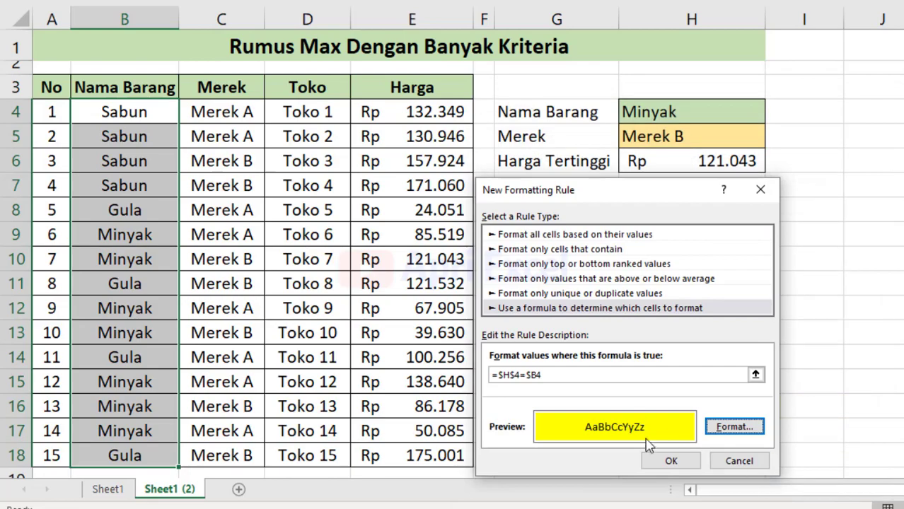
click(659, 461)
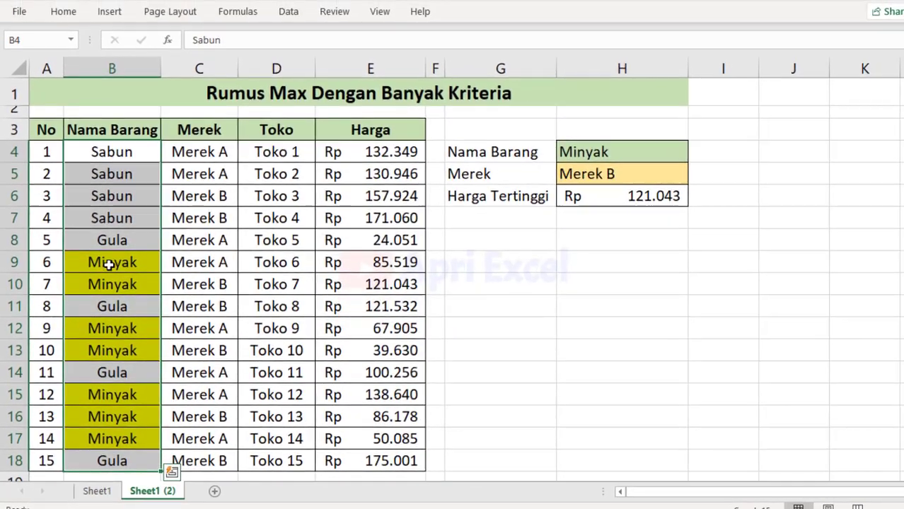
click(601, 177)
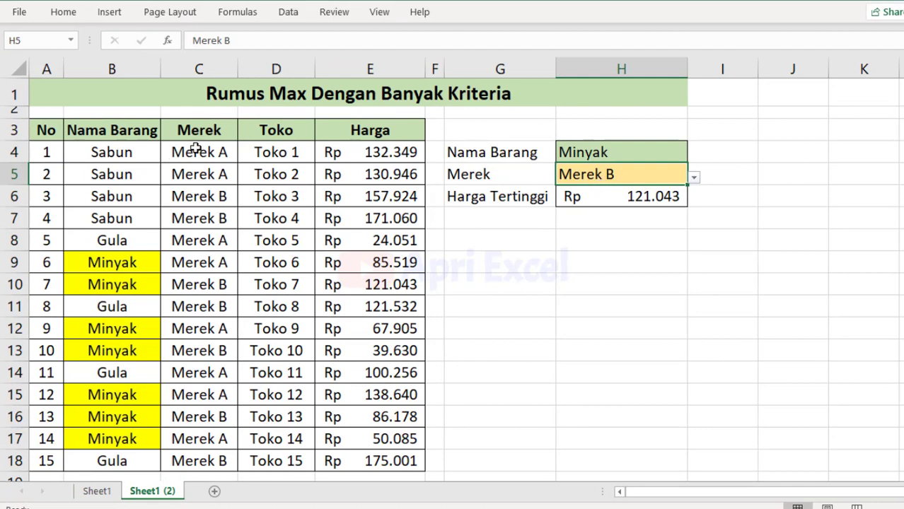
Step: Select the Merek cells C4:C18 and start a new formula-based conditional formatting rule
drag(198, 151, 199, 459)
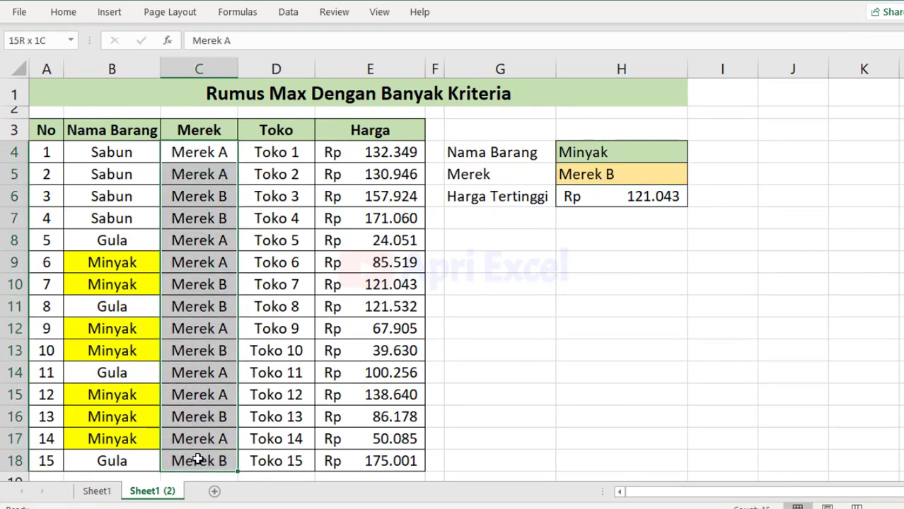
click(62, 12)
click(577, 68)
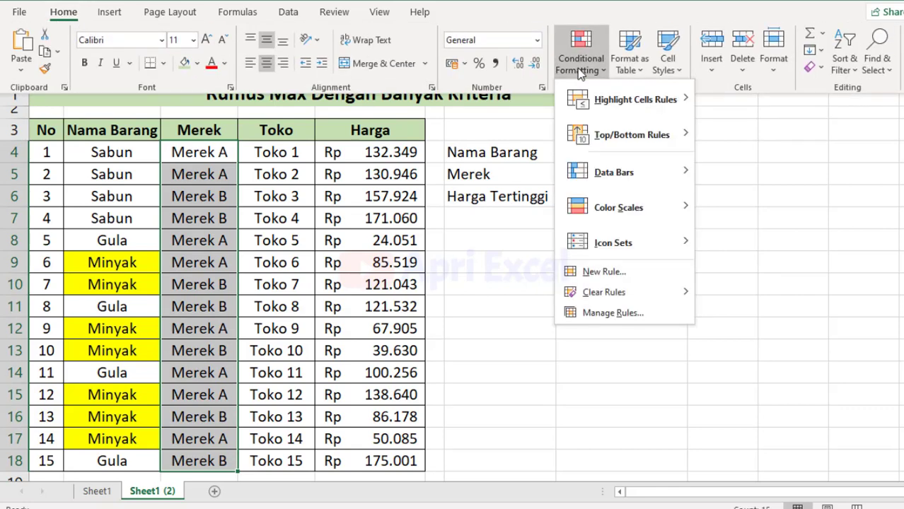
click(600, 273)
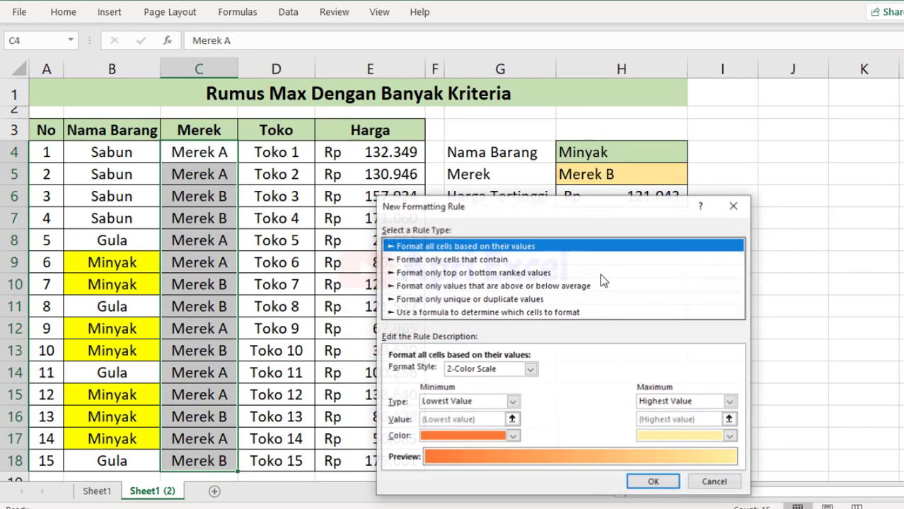
click(485, 313)
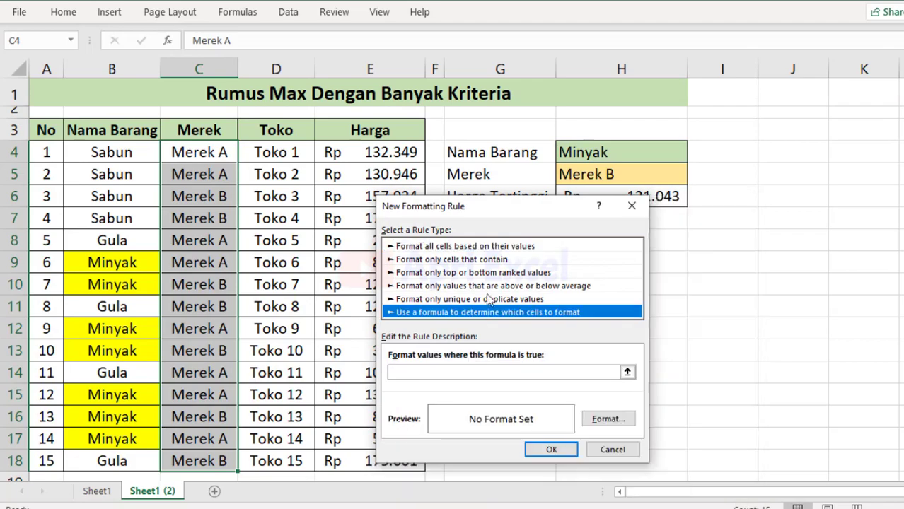
drag(496, 216, 549, 236)
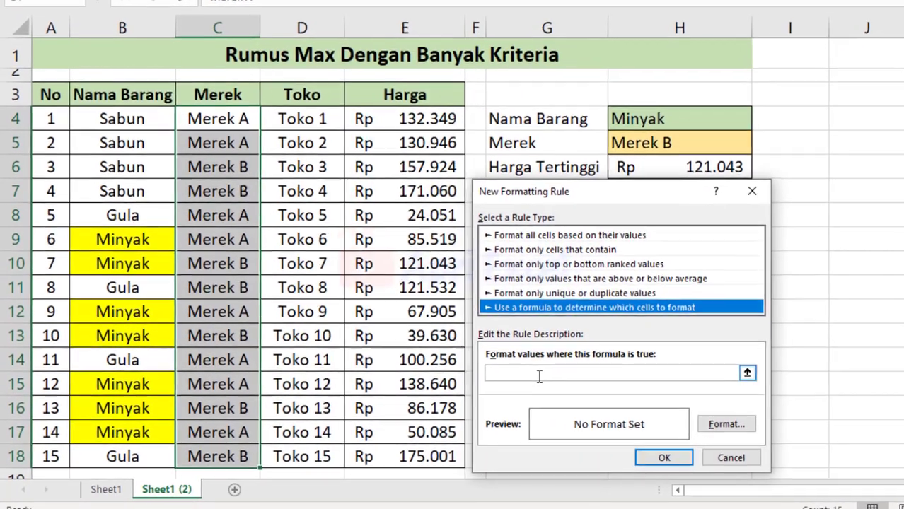
click(490, 395)
text(=AND()
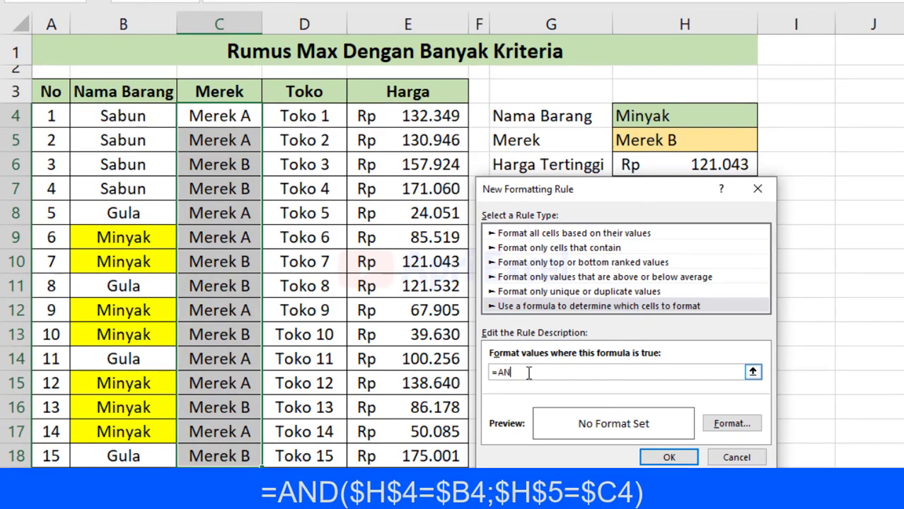
Step: Build the rule condition =AND($H$4=$B4;$H$5=$C4) with row-relative B4 and C4
click(648, 117)
text(=)
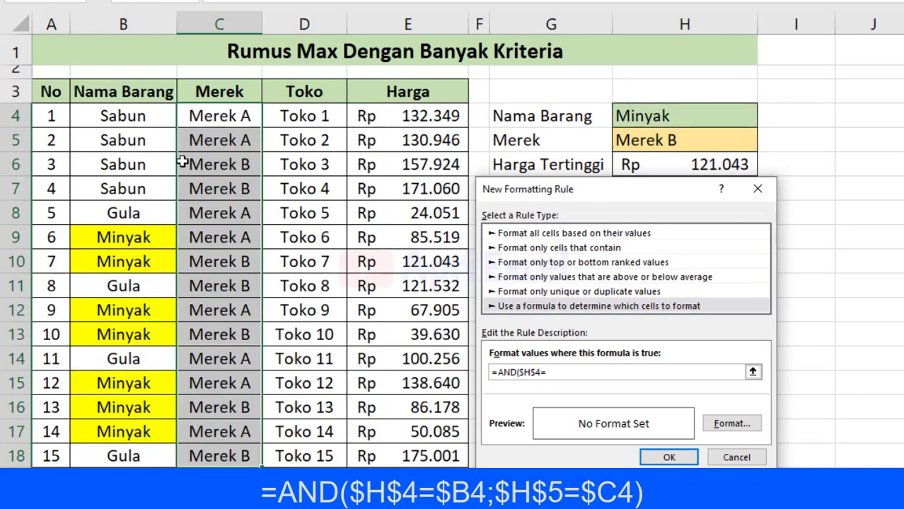
click(147, 122)
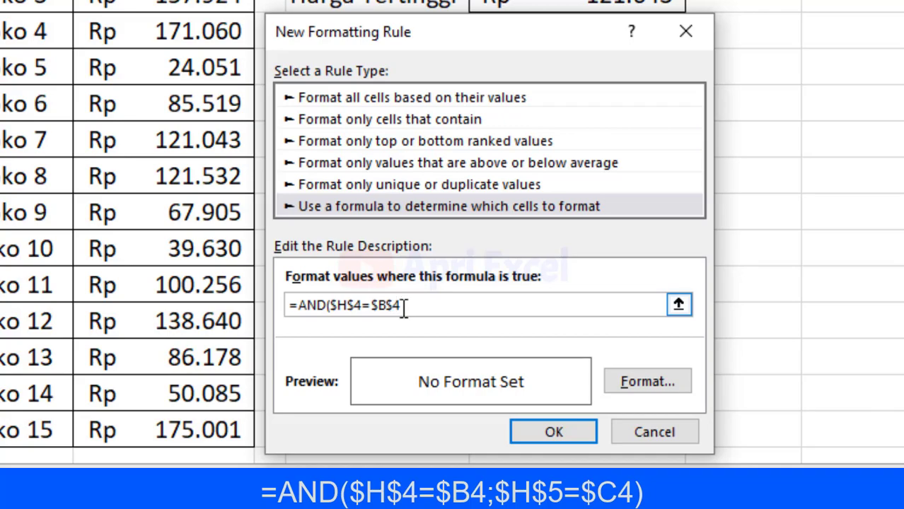
key(BackSpace)
text(;)
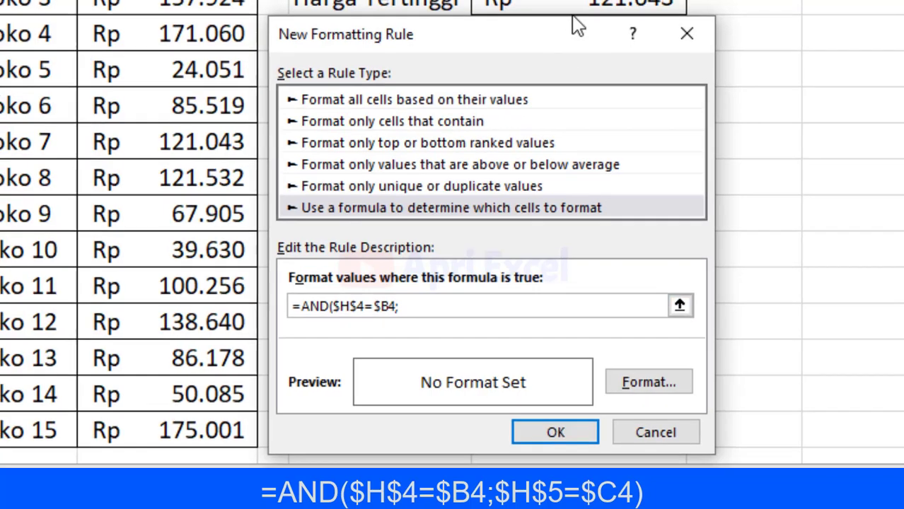
click(676, 143)
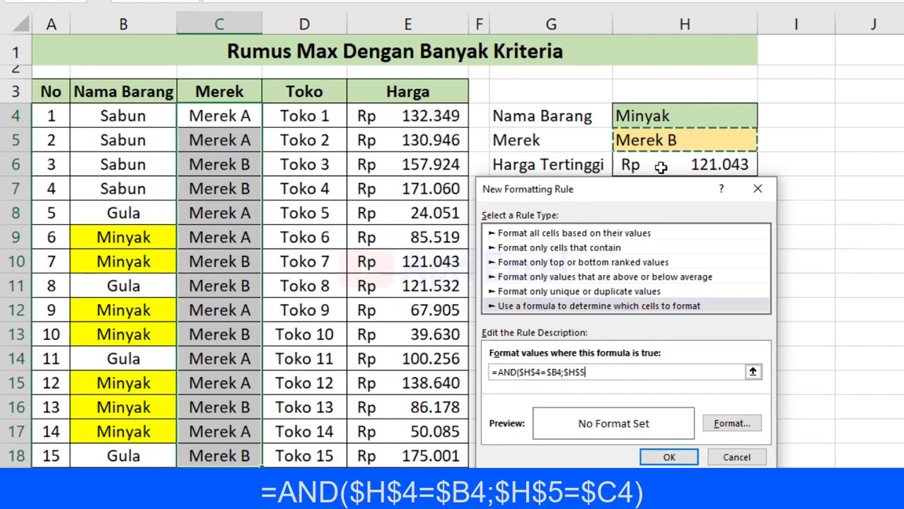
text(=)
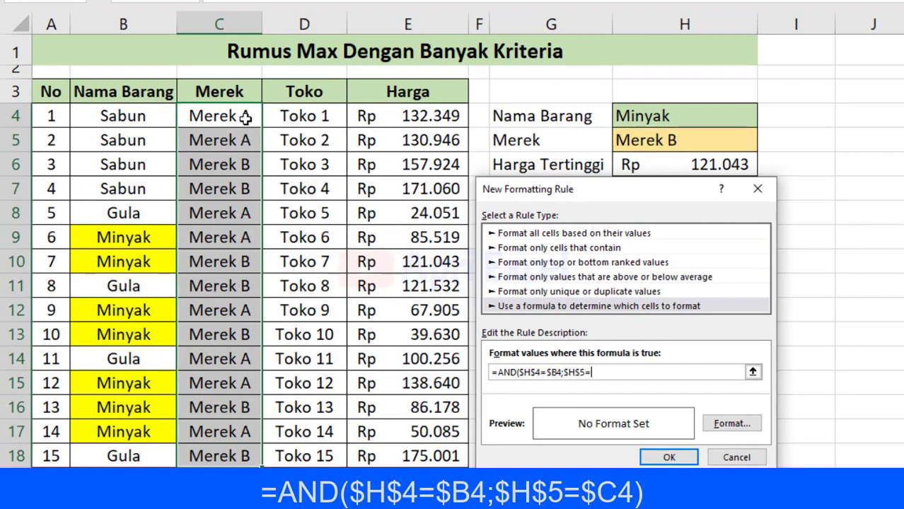
click(245, 118)
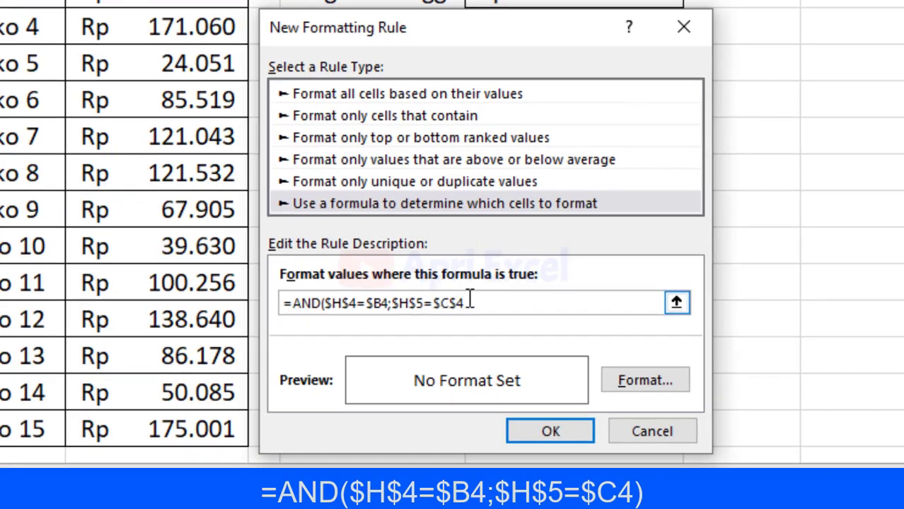
click(447, 303)
key(Delete)
click(483, 303)
text())
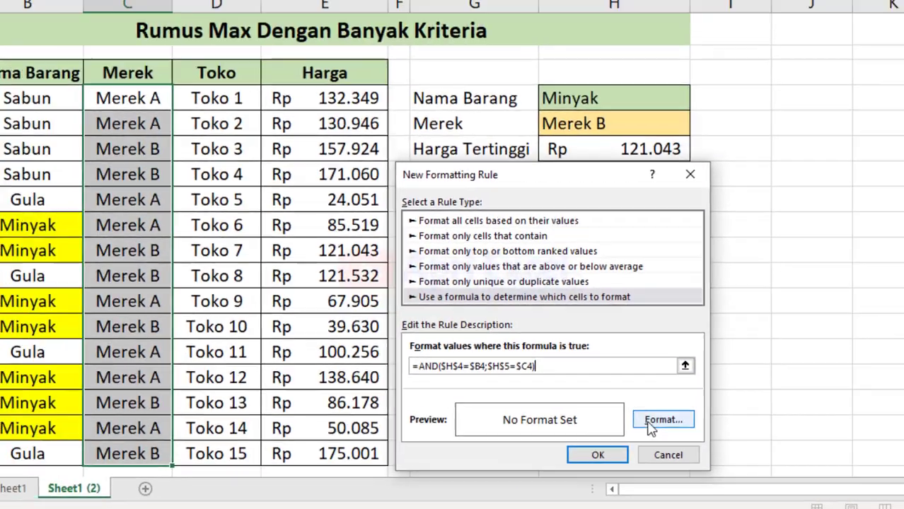
Step: Give the Merek rule a yellow fill and apply it
click(654, 429)
click(436, 309)
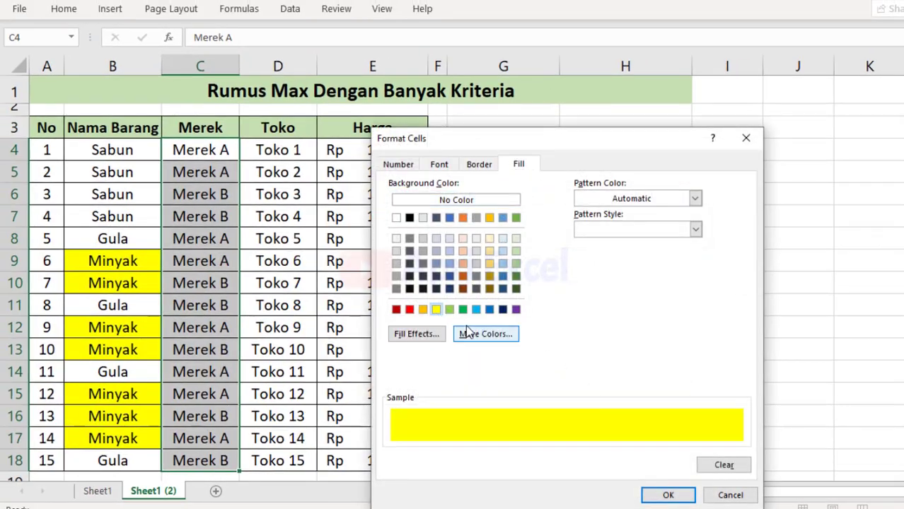
click(668, 495)
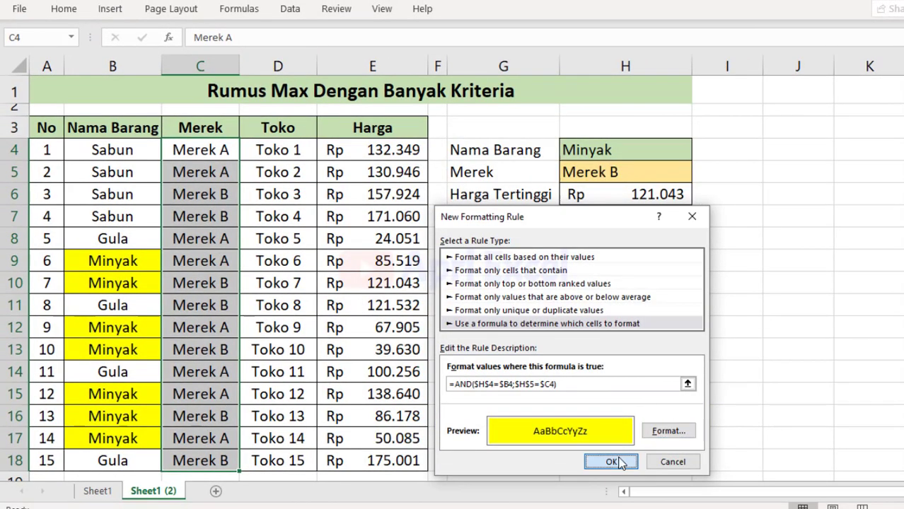
click(611, 461)
Step: Set the criteria to Merek A and Sabun, and check H6's result of Rp 132.349
click(544, 329)
click(636, 172)
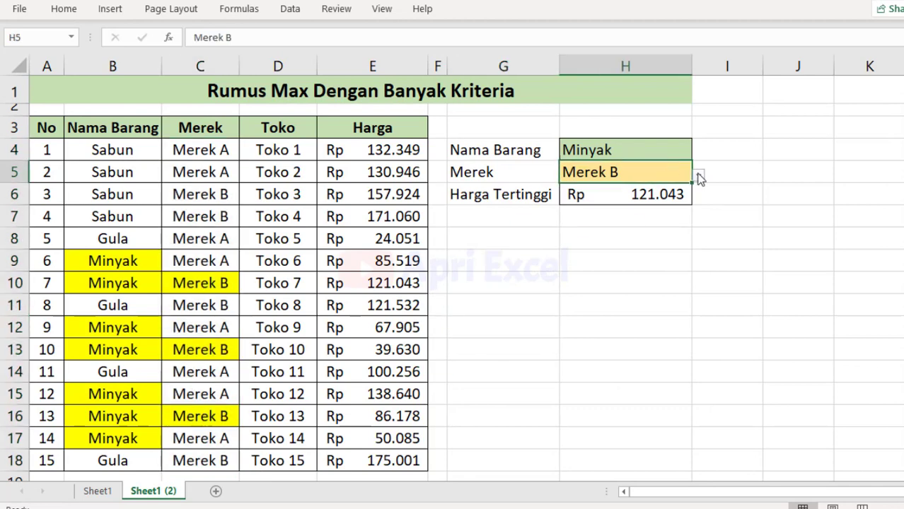
click(698, 175)
click(539, 187)
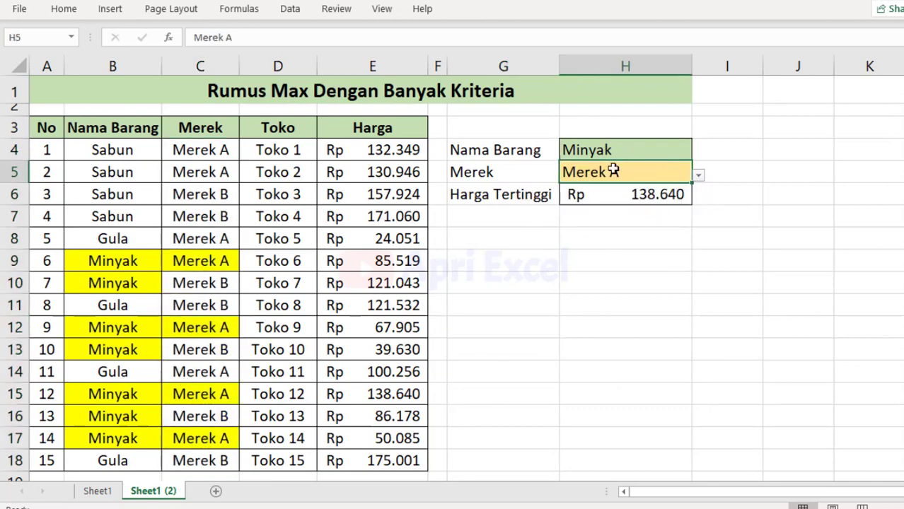
click(664, 150)
click(698, 153)
click(535, 167)
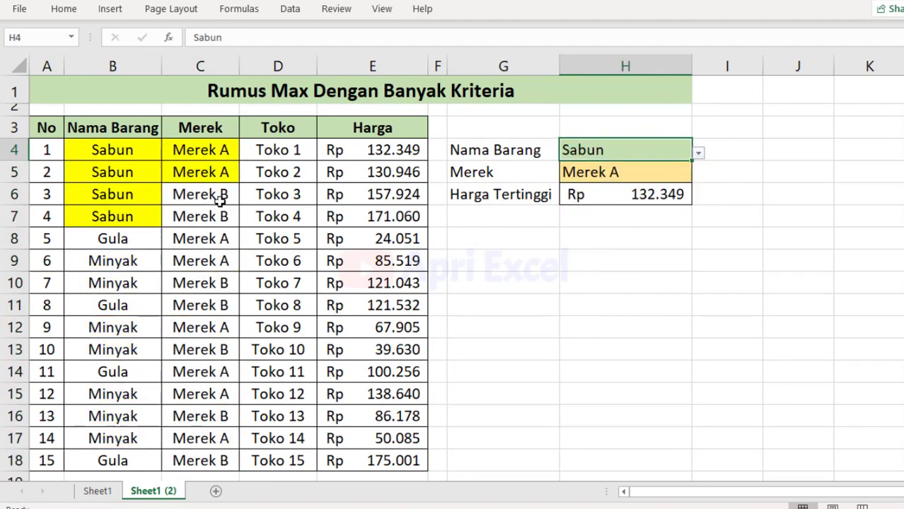
click(610, 199)
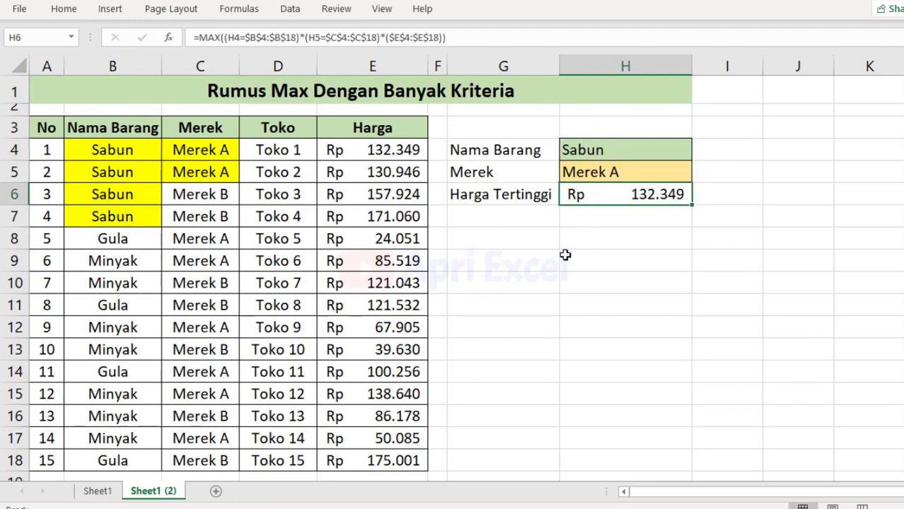
Step: Select the Toko and Harga cells D4:E18 and start a new formula-based rule
drag(308, 156, 379, 460)
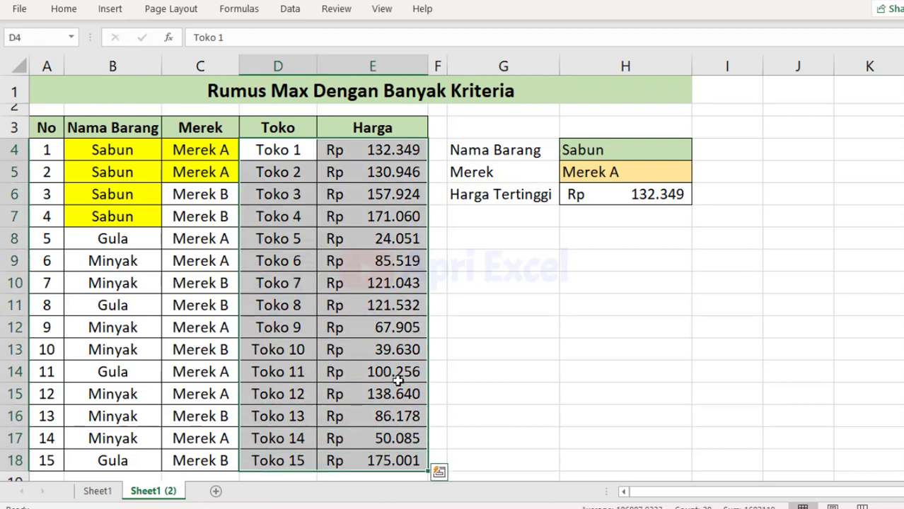
click(67, 10)
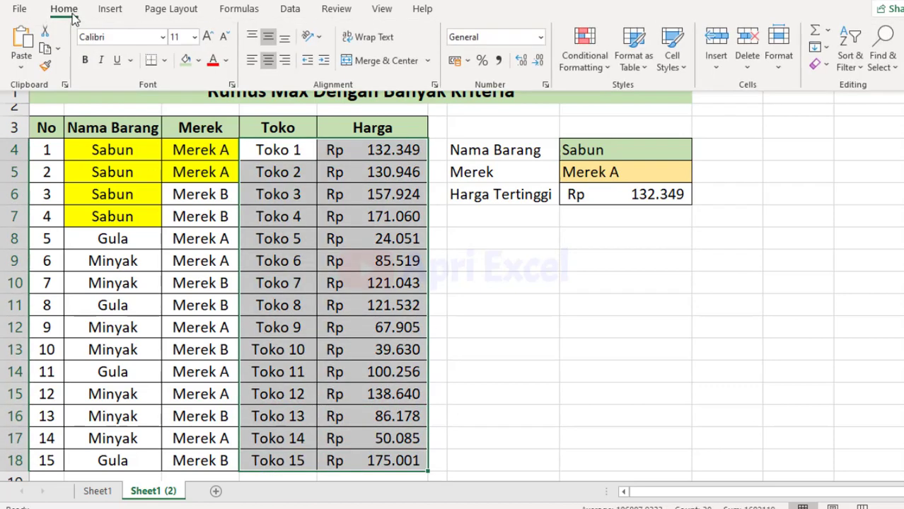
click(603, 67)
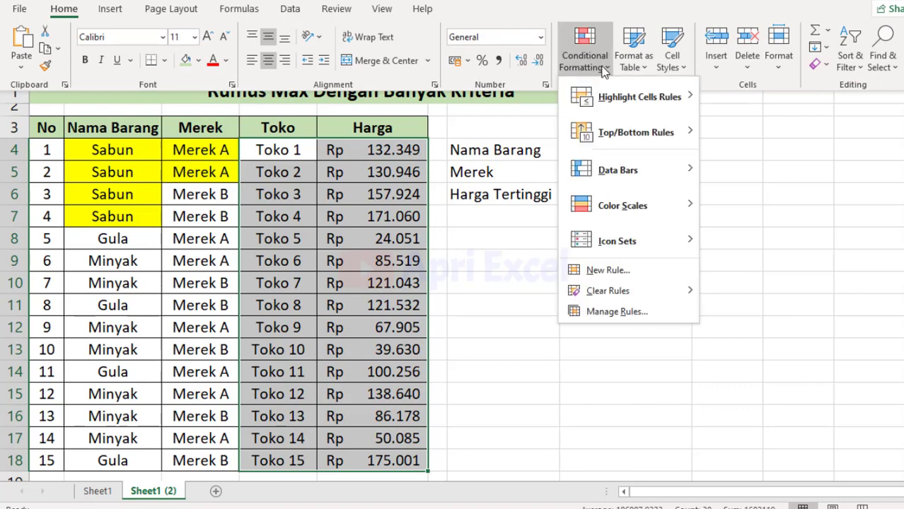
click(611, 275)
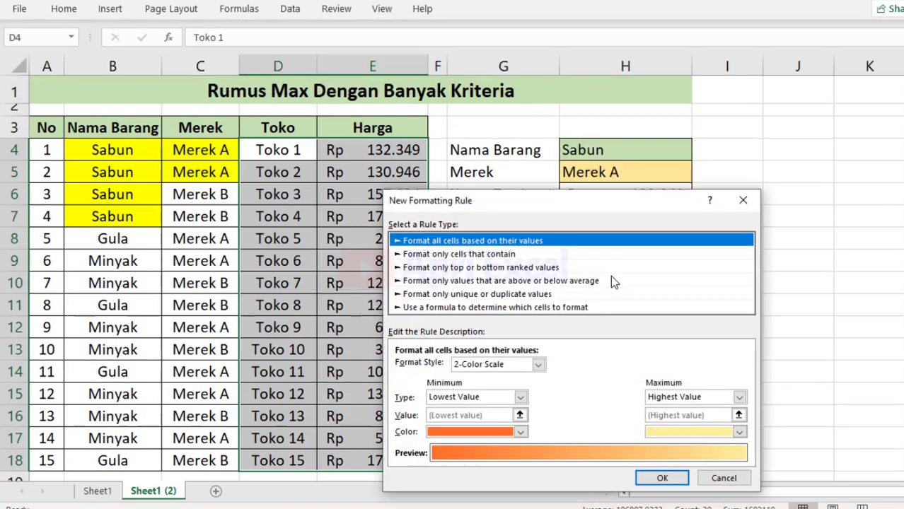
click(538, 308)
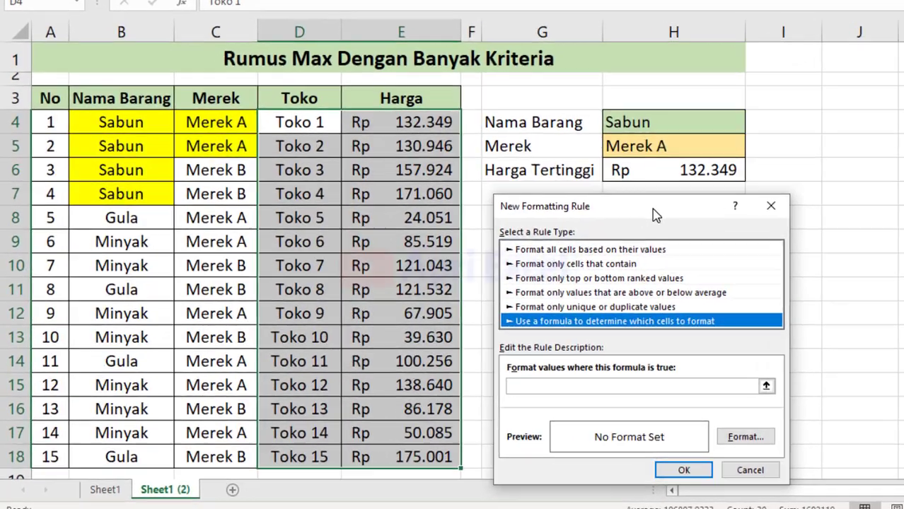
drag(533, 208, 607, 234)
click(601, 380)
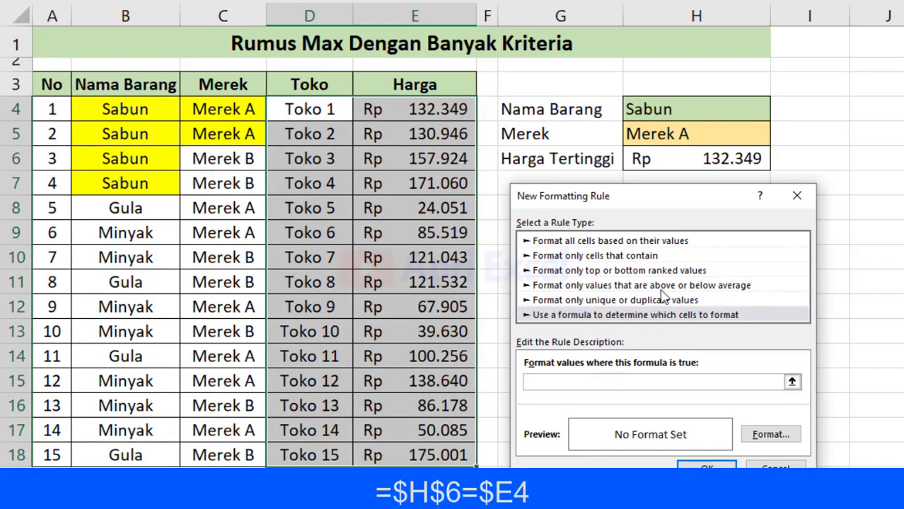
Step: Enter the condition =$H$6=$E4 with a yellow fill and apply the rule
text(=)
click(689, 158)
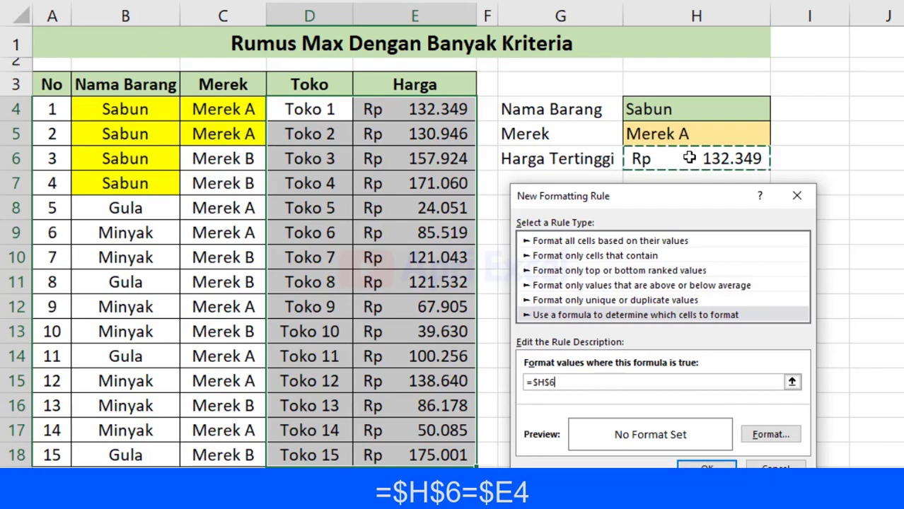
text(=)
click(450, 109)
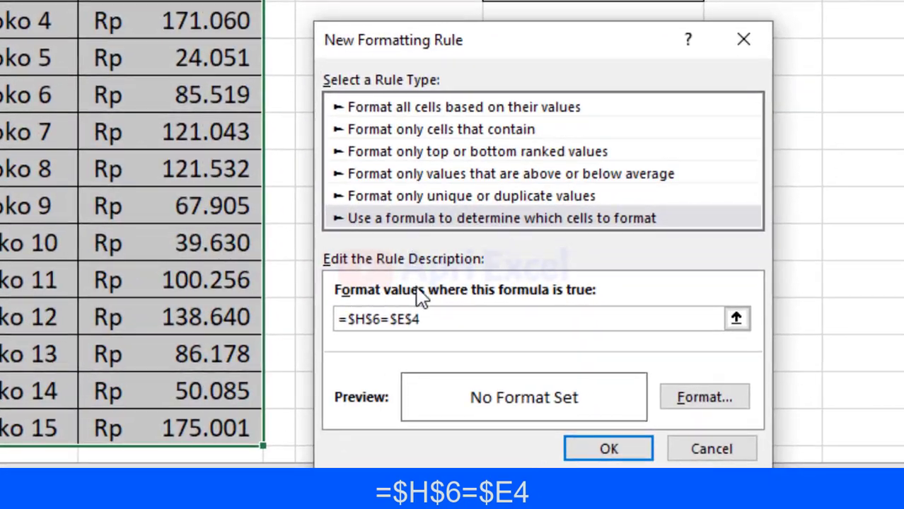
click(414, 319)
key(BackSpace)
click(684, 403)
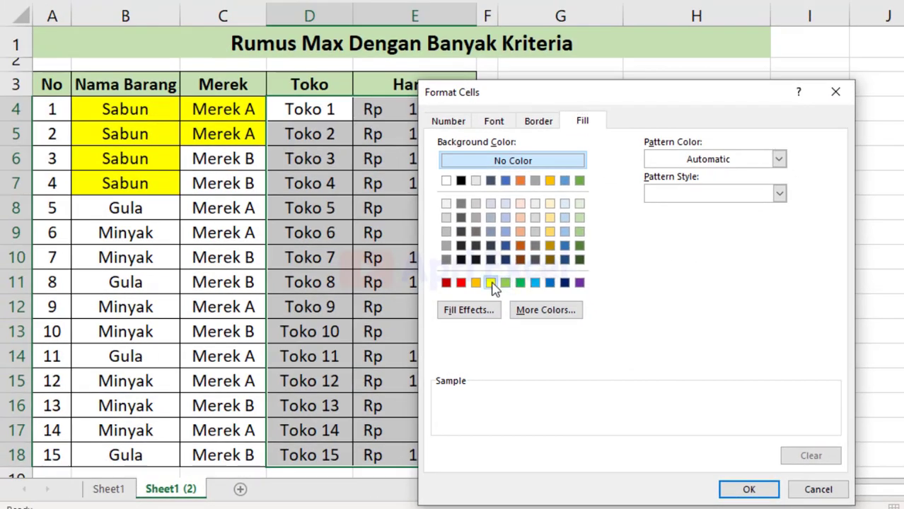
click(490, 283)
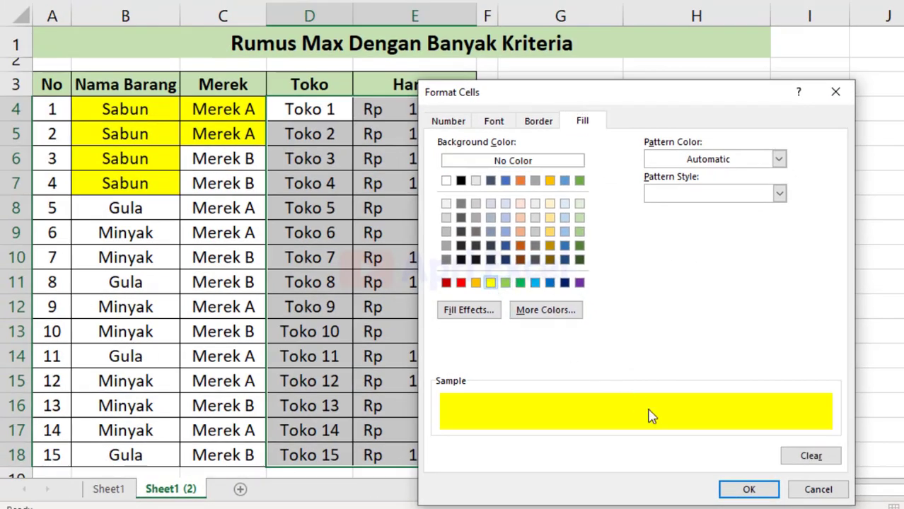
click(739, 488)
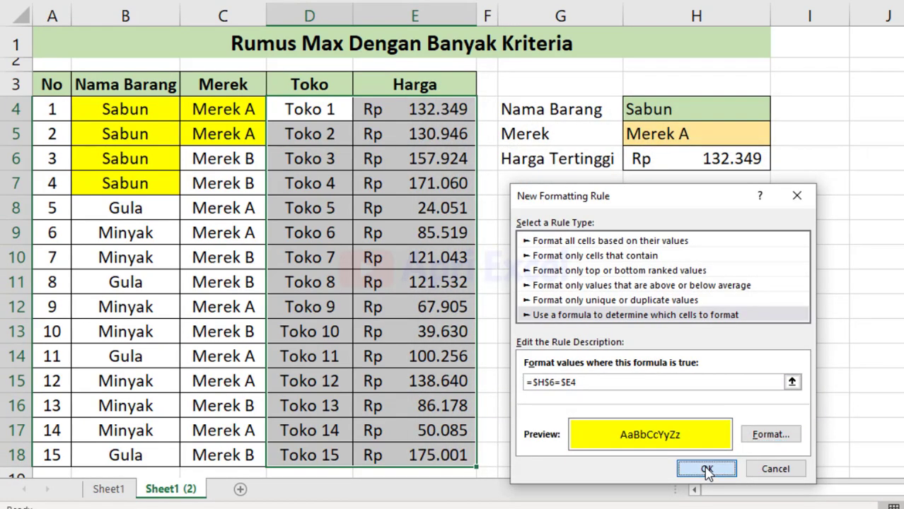
click(705, 470)
Step: Choose Gula from the Nama Barang dropdown in H4
click(355, 128)
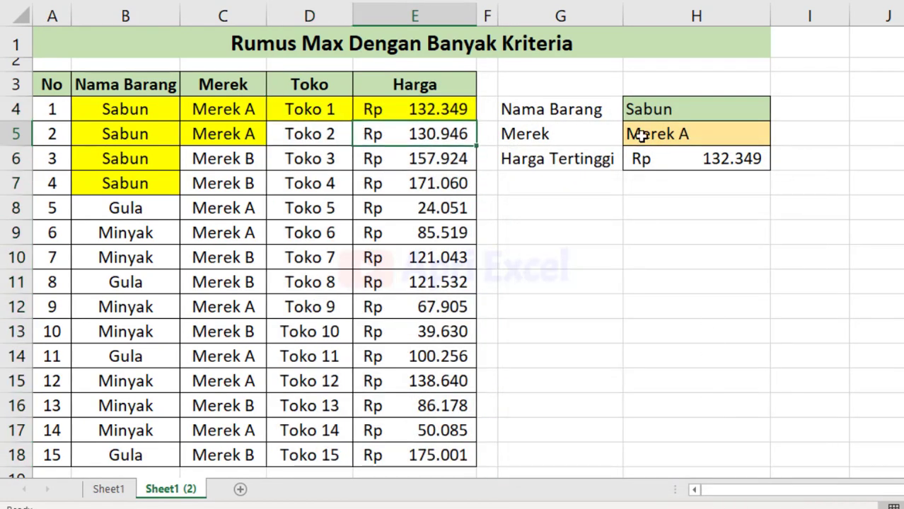
click(702, 115)
click(783, 115)
click(754, 148)
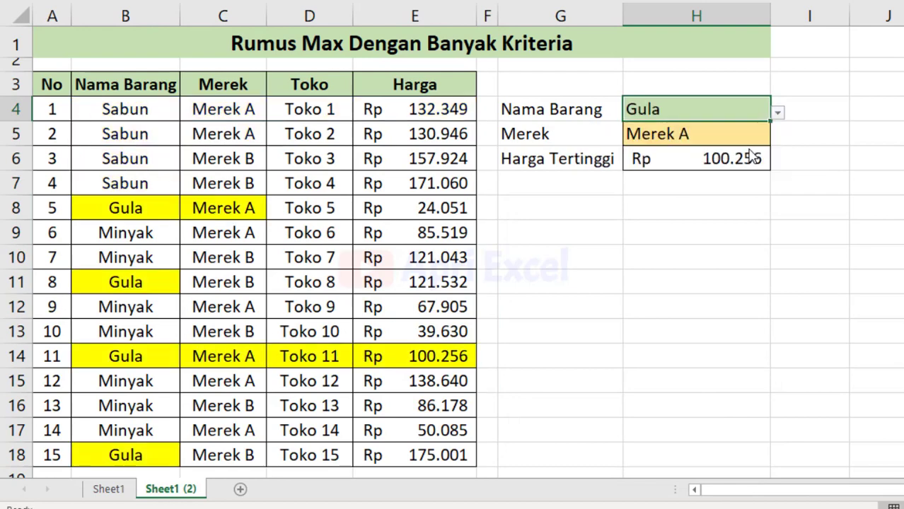
click(709, 204)
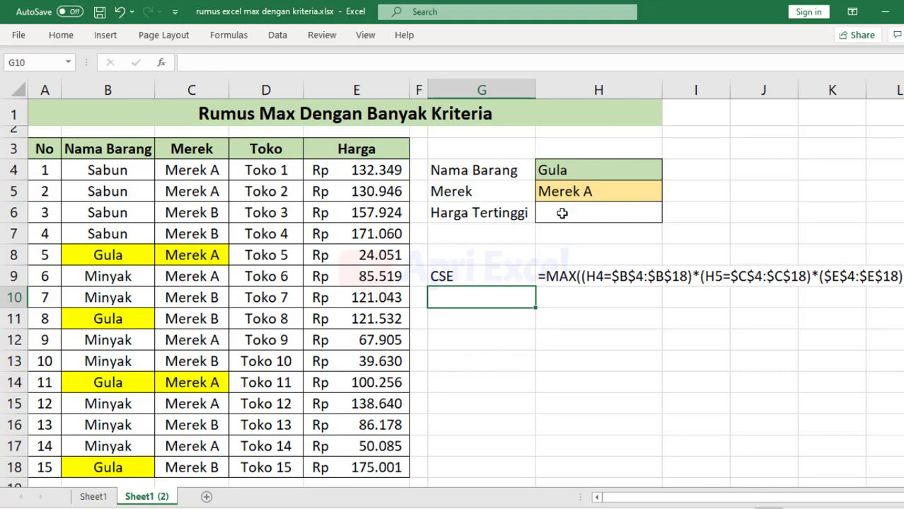
Step: Enter =maxifs(E4:E18;B4:B18;H4;C4:C18;H5) in H6, returning Rp 100.256
click(561, 213)
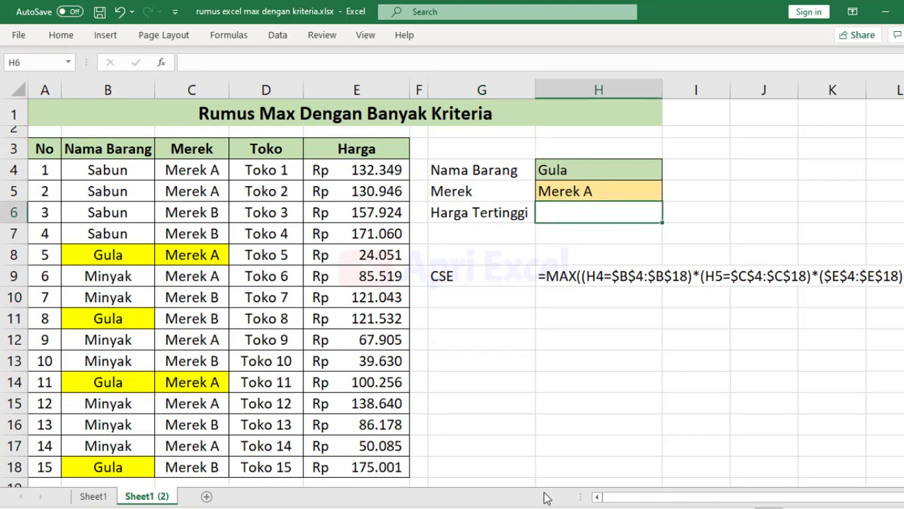
text(=m)
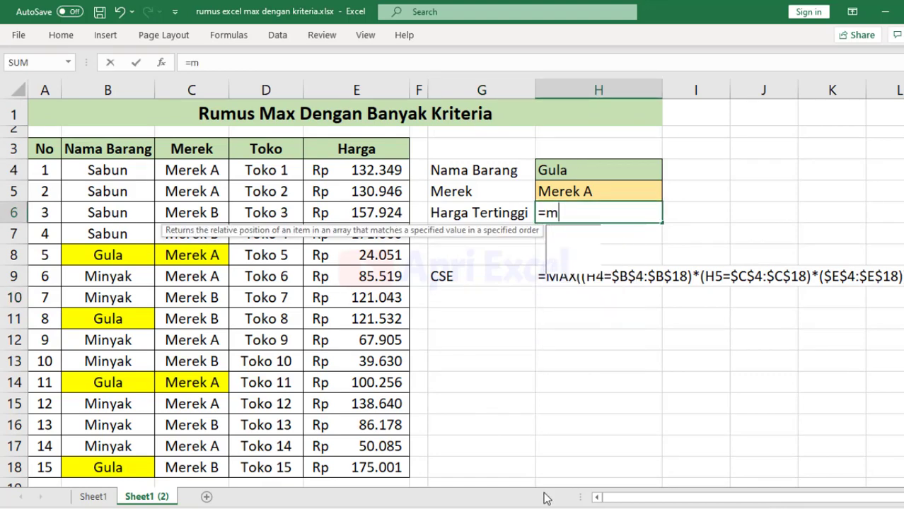
text(axifs)
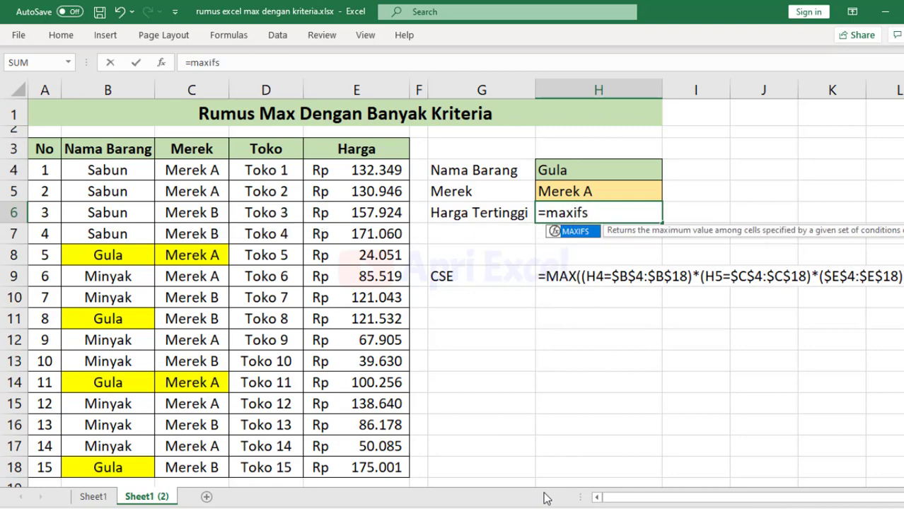
text(()
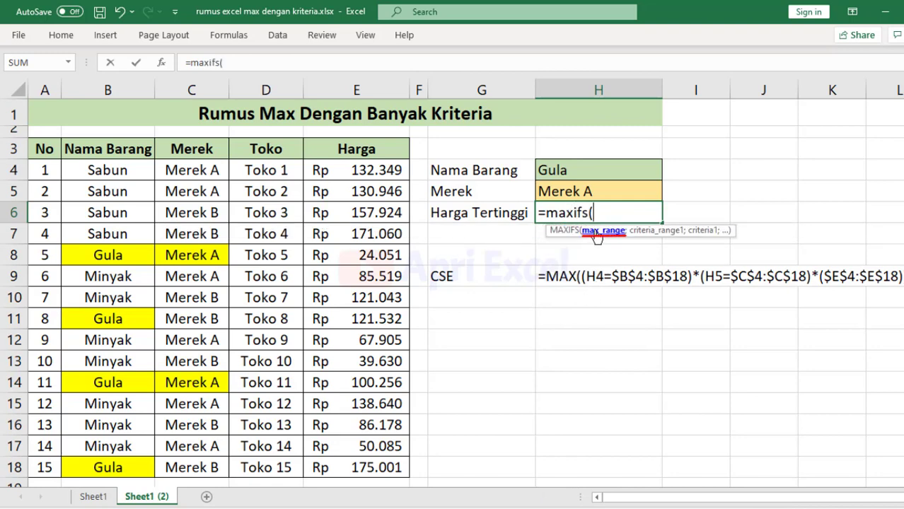
drag(381, 170, 379, 458)
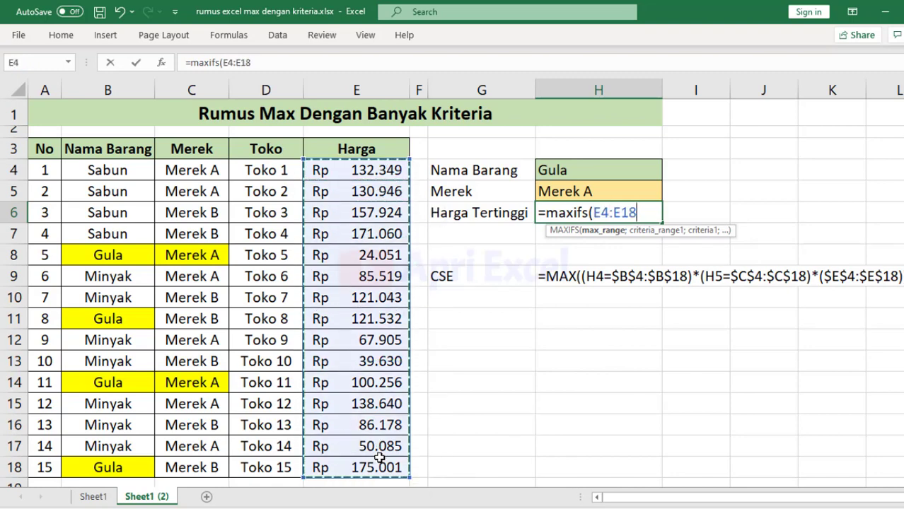
text(;)
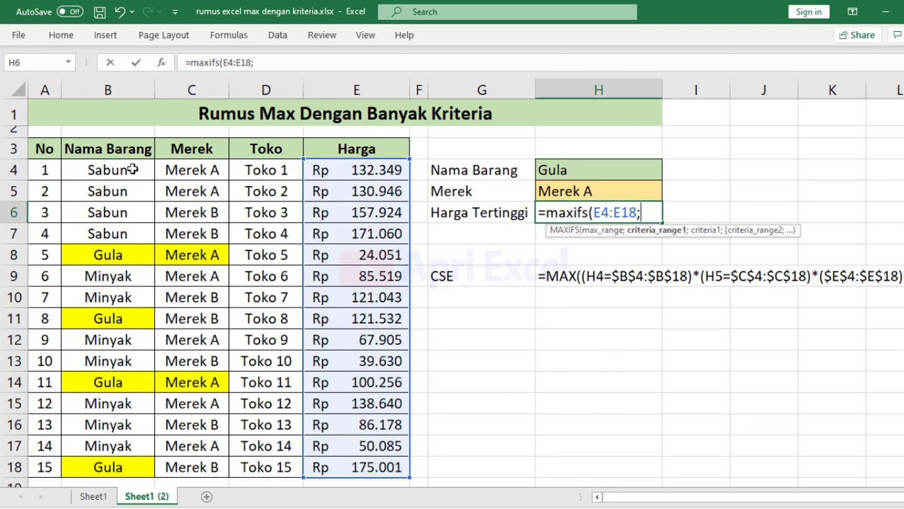
drag(132, 170, 147, 466)
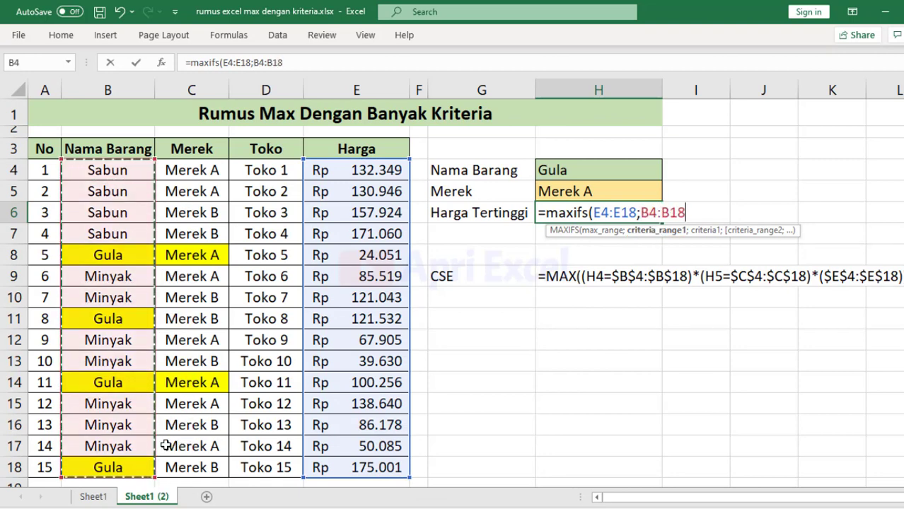
text(;)
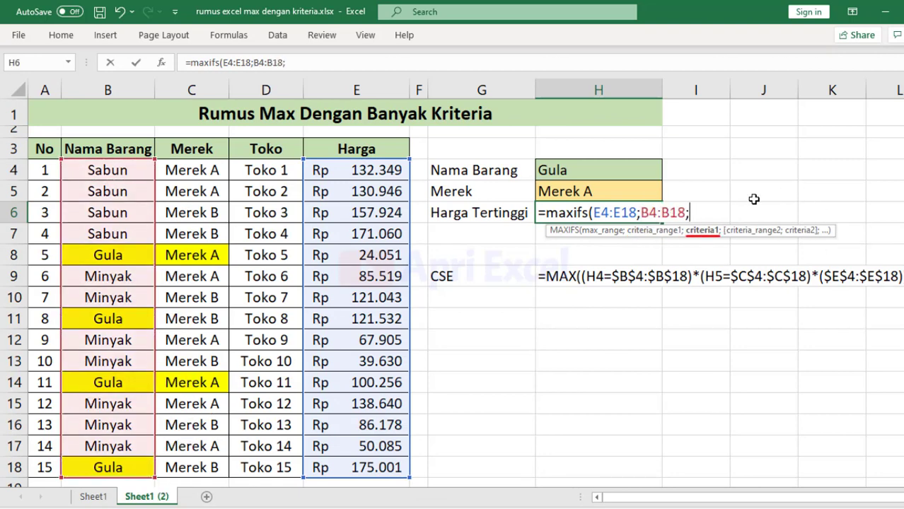
click(594, 167)
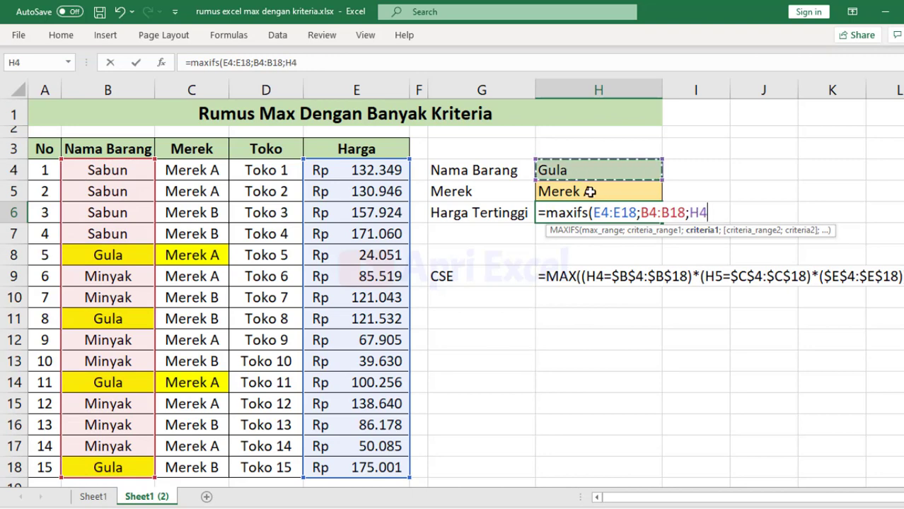
text(;)
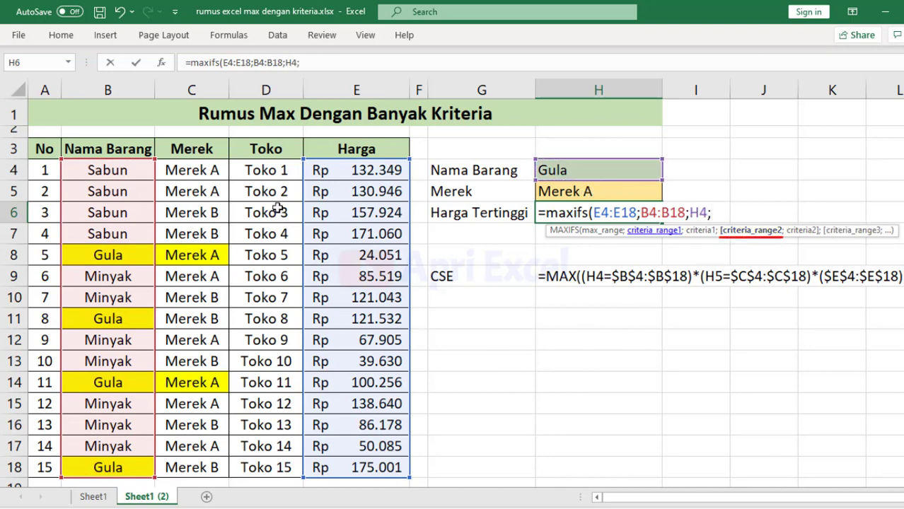
mouse_move(191, 170)
mouse_down()
mouse_move(180, 421)
mouse_move(191, 446)
mouse_up()
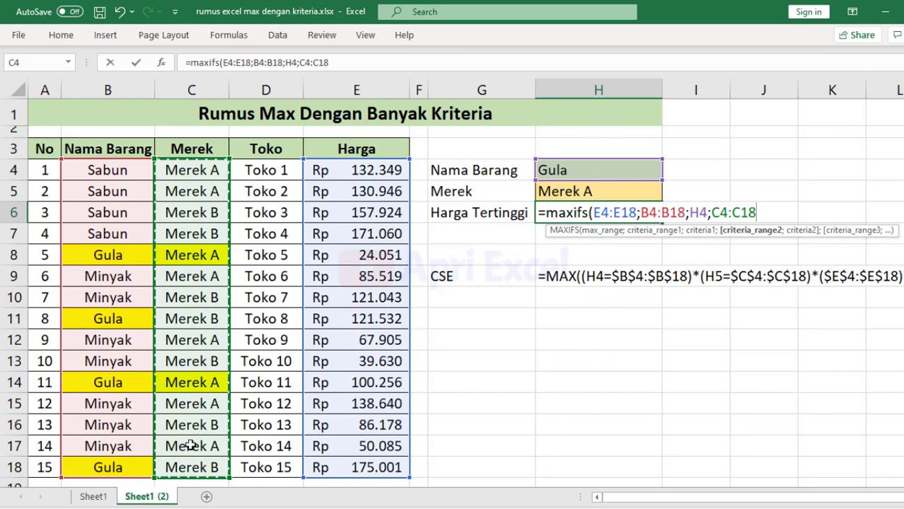
text(;)
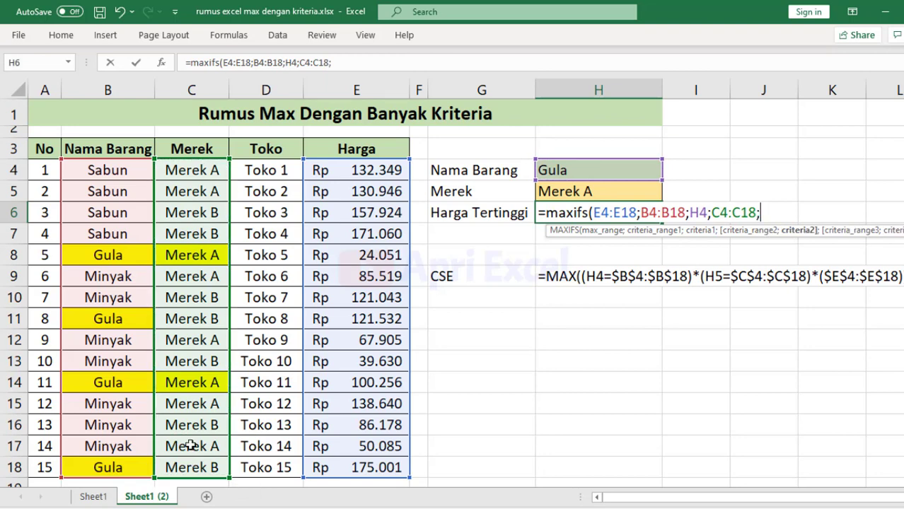
click(591, 190)
text())
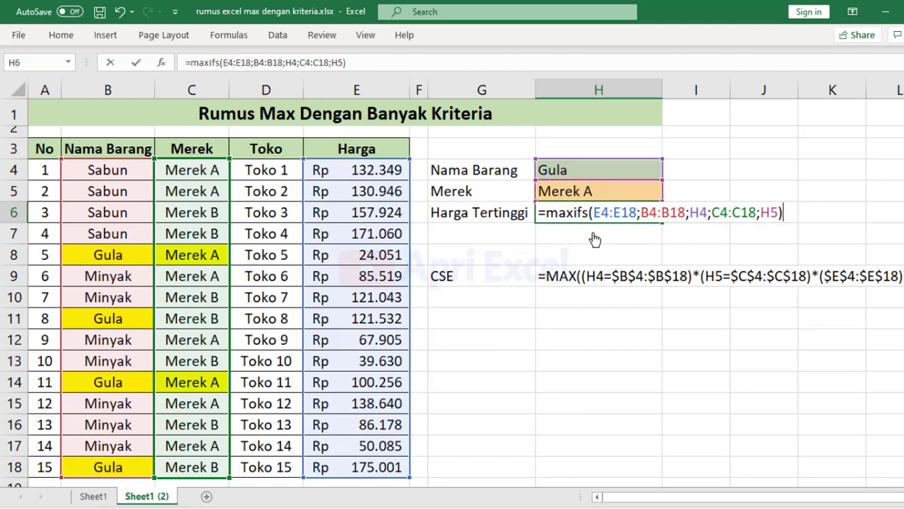
key(Return)
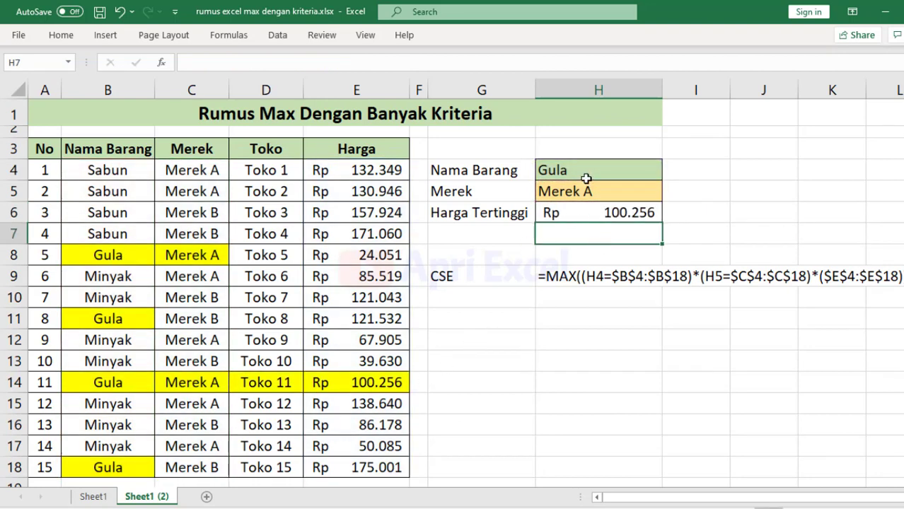
Step: Test the MAXIFS formula by choosing Minyak as the Nama Barang criterion in H4
click(598, 174)
click(665, 173)
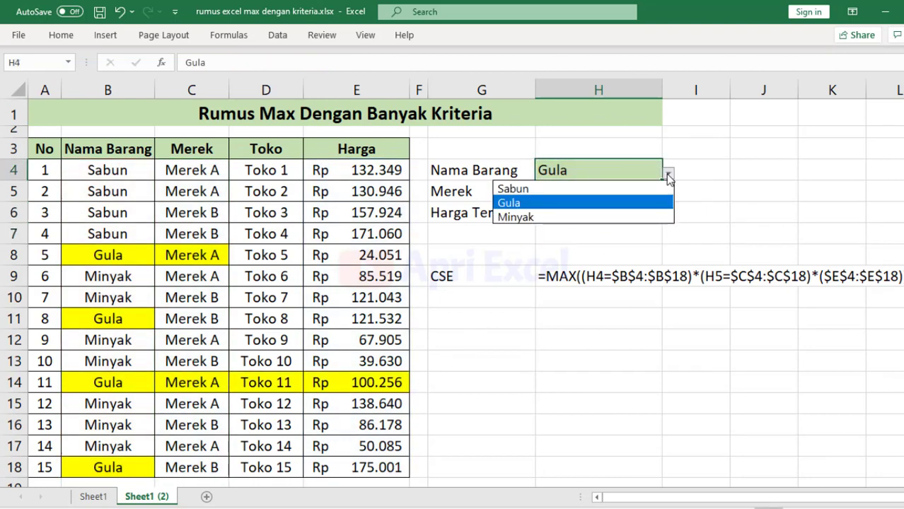
click(640, 216)
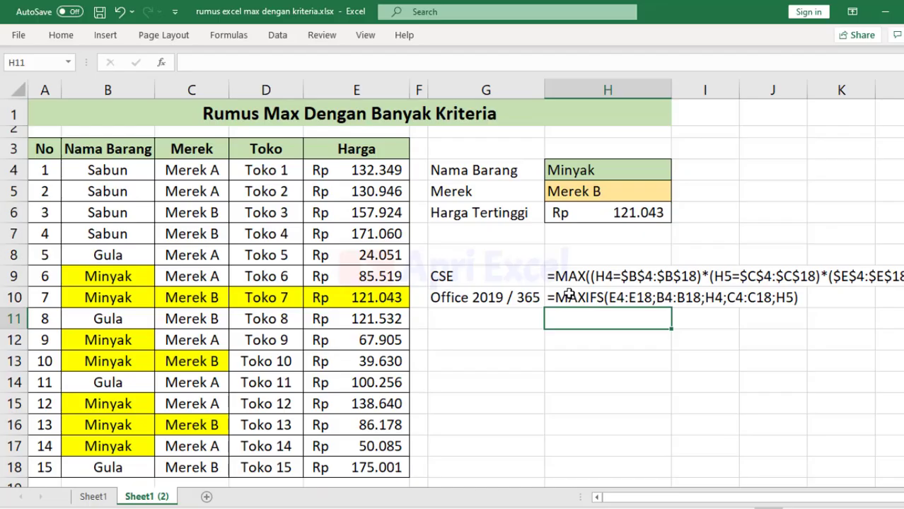
click(614, 352)
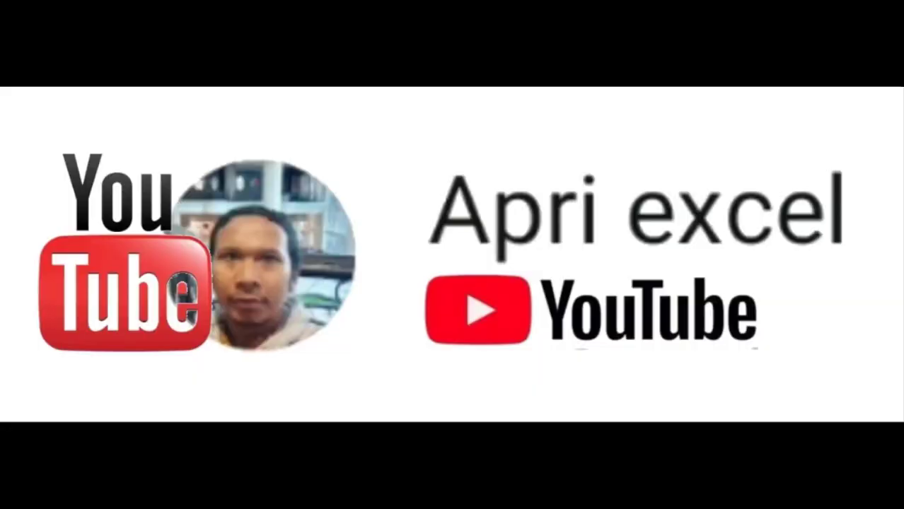